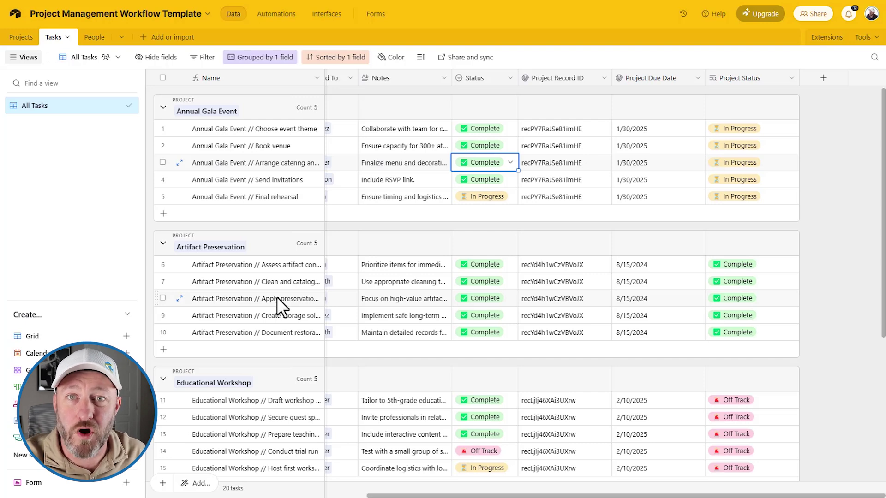
- Look through the Projects, Tasks and People tables, ending back on Tasks
left_click(16, 36)
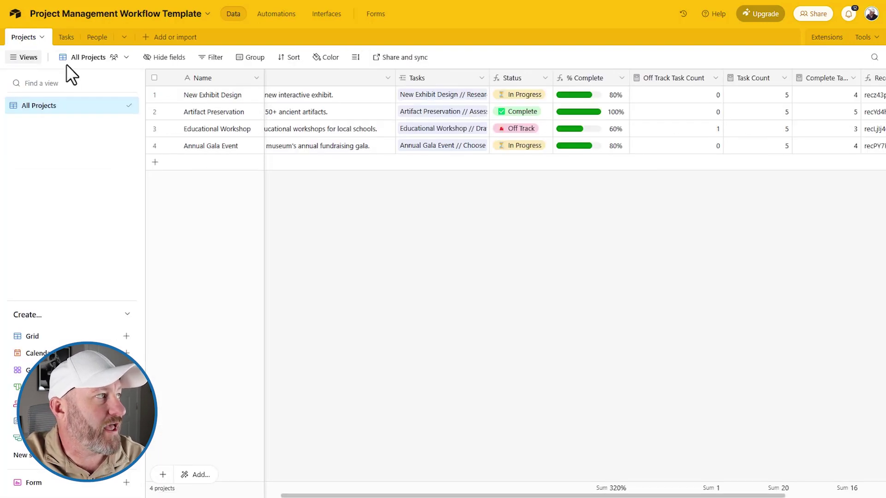
left_click(63, 40)
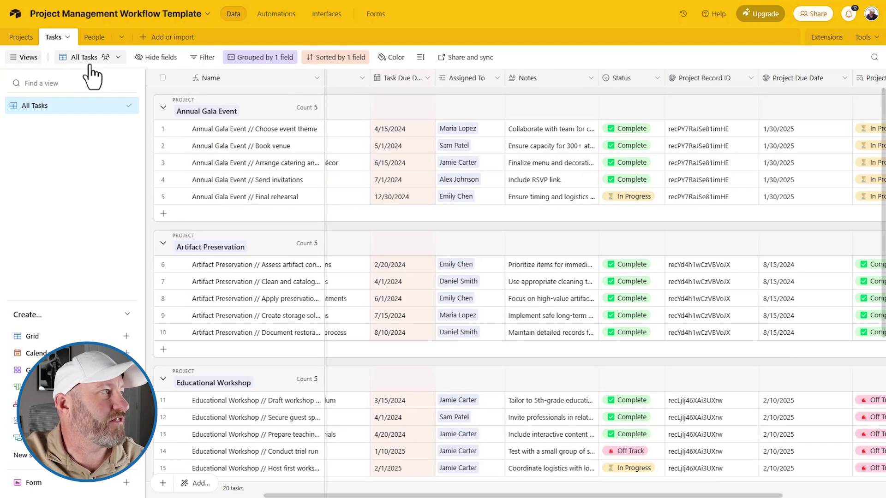
left_click(95, 37)
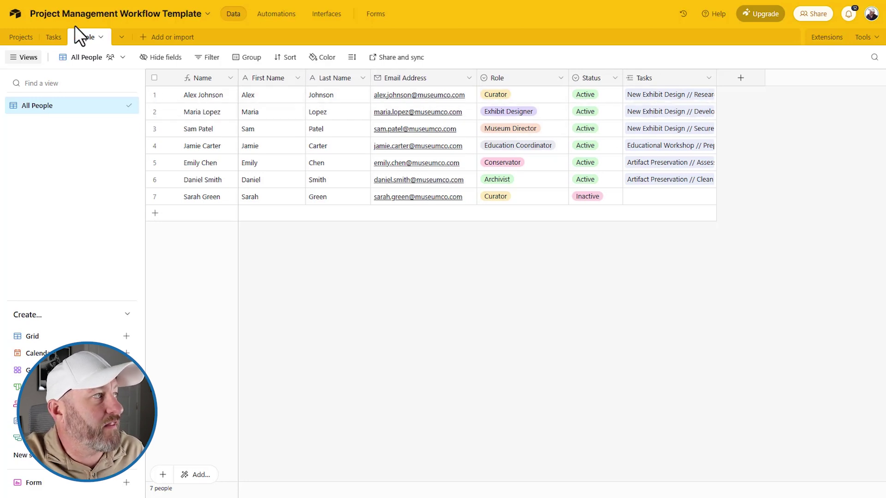
left_click(53, 37)
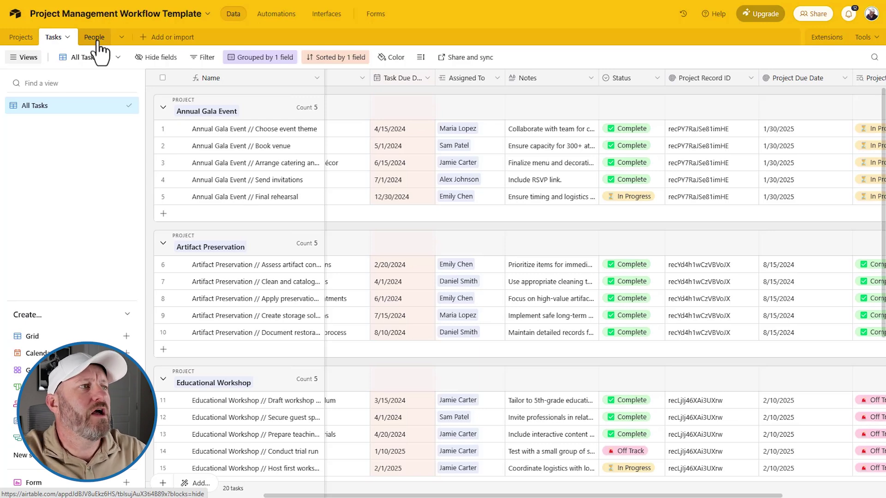
- Inspect the first task's Project link by opening and closing the Annual Gala Event record
left_click(254, 128)
scroll(266, 138, "right", 3)
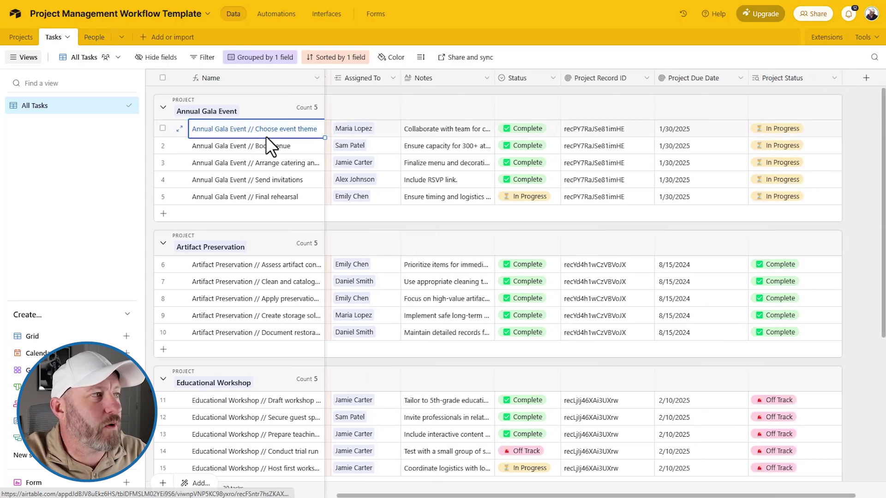
scroll(266, 136, "left", 5)
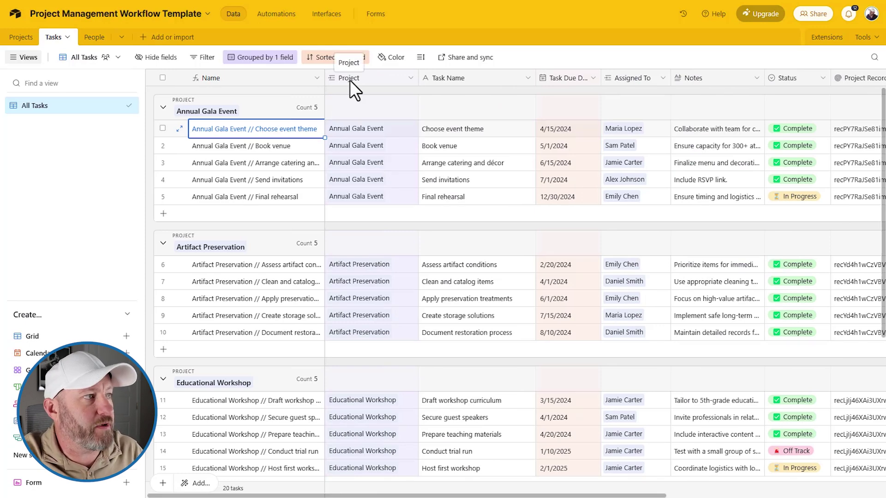
left_click(354, 131)
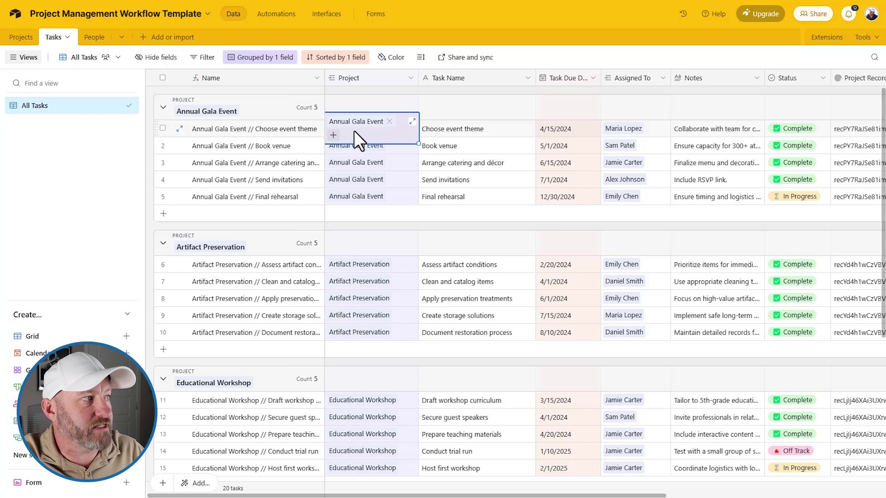
left_click(250, 132)
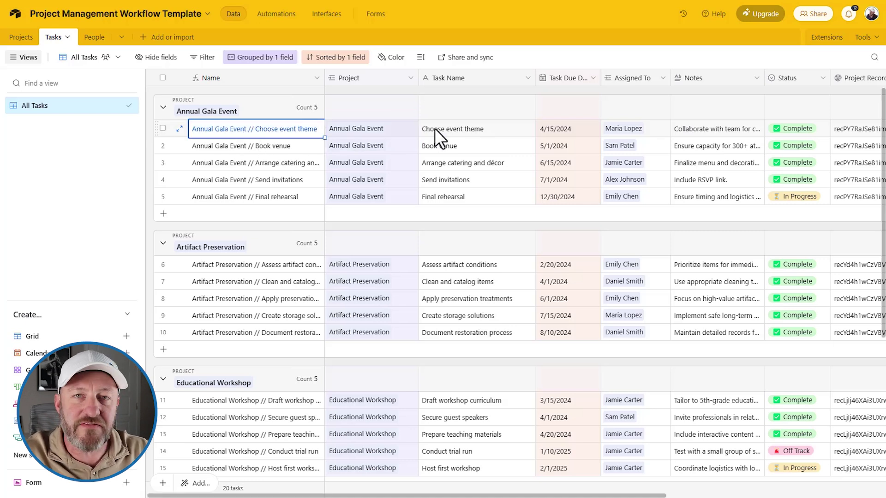
left_click(373, 128)
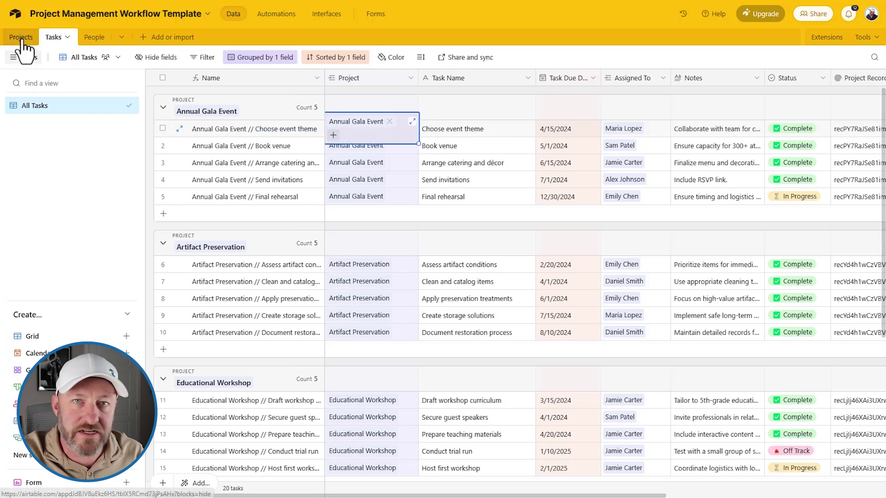
left_click(358, 130)
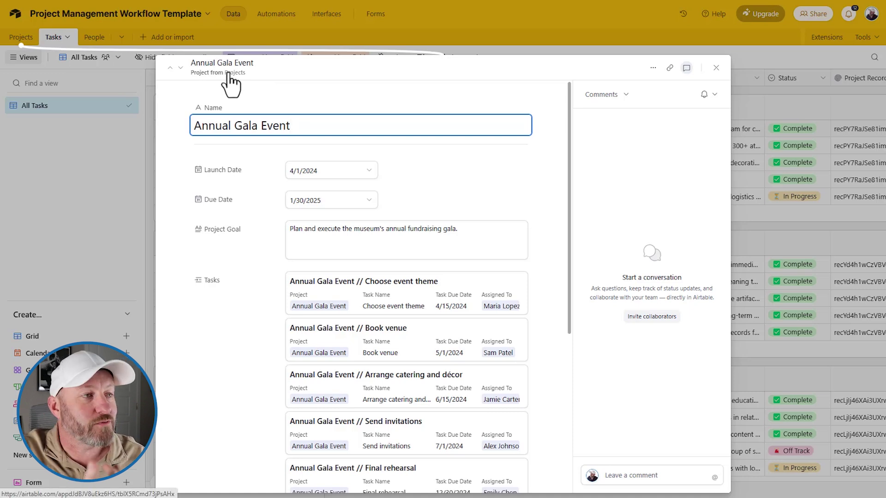
left_click(408, 156)
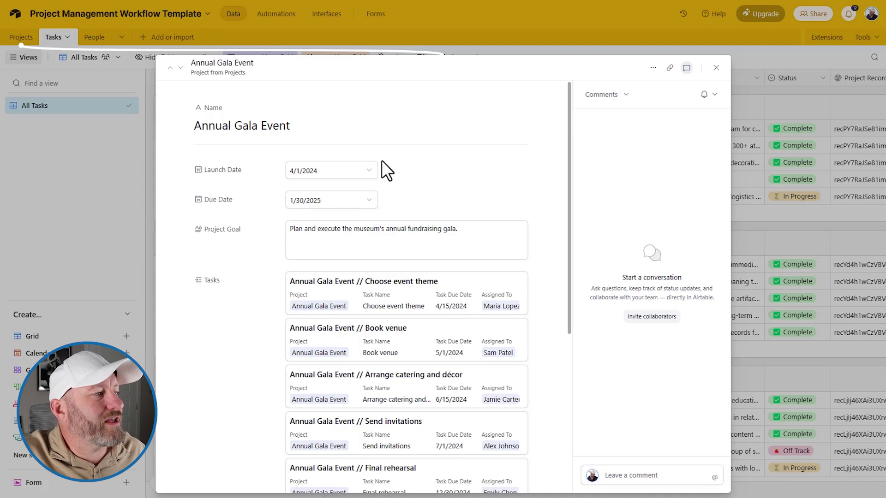
scroll(389, 168, "down", 5)
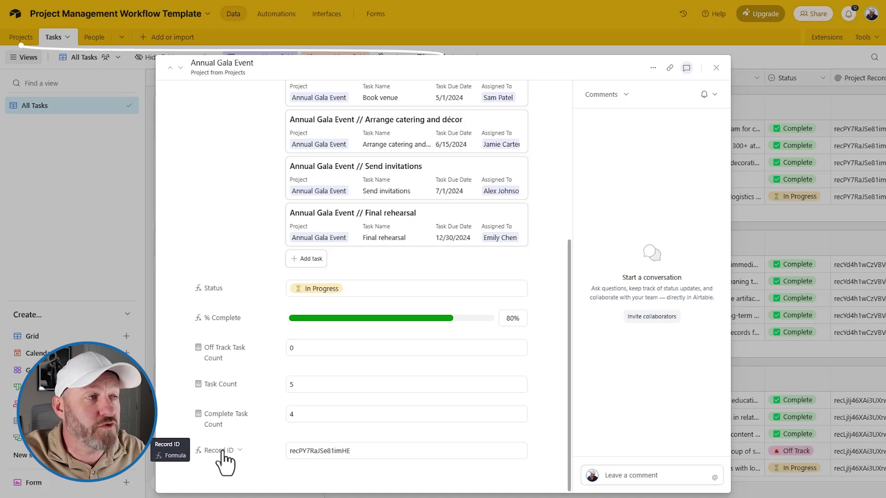
left_click(719, 69)
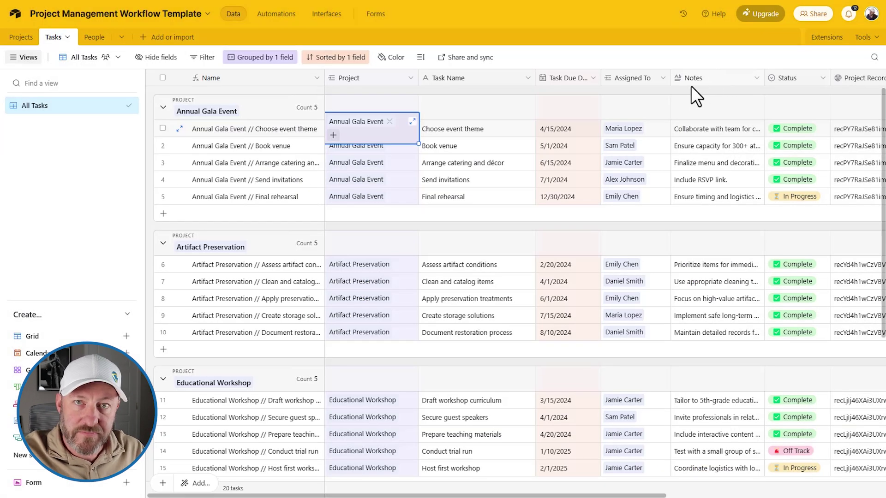
- Rename the Projects table's Record ID field to 'Project Record ID', then return to Tasks
left_click(23, 38)
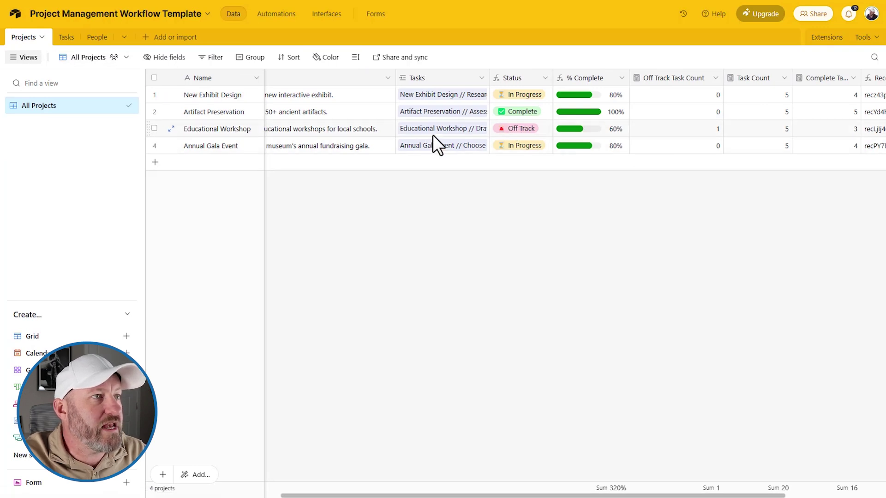
scroll(433, 134, "right", 3)
double_click(752, 81)
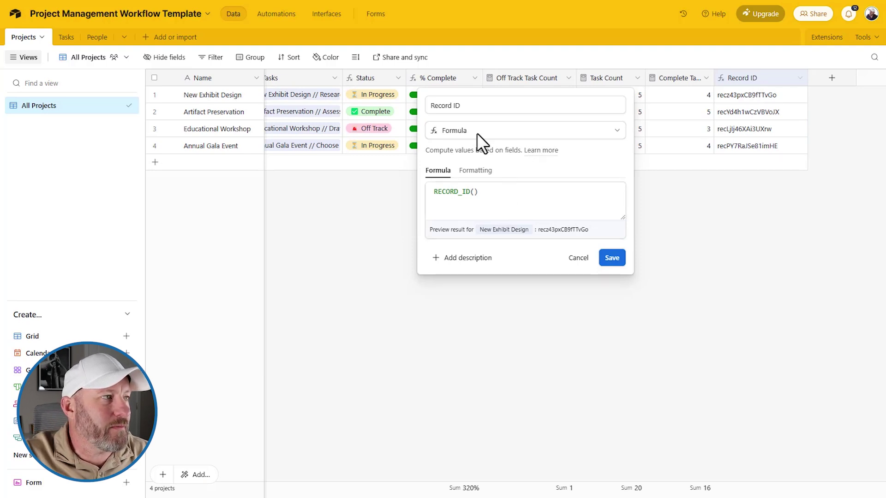
left_click(430, 109)
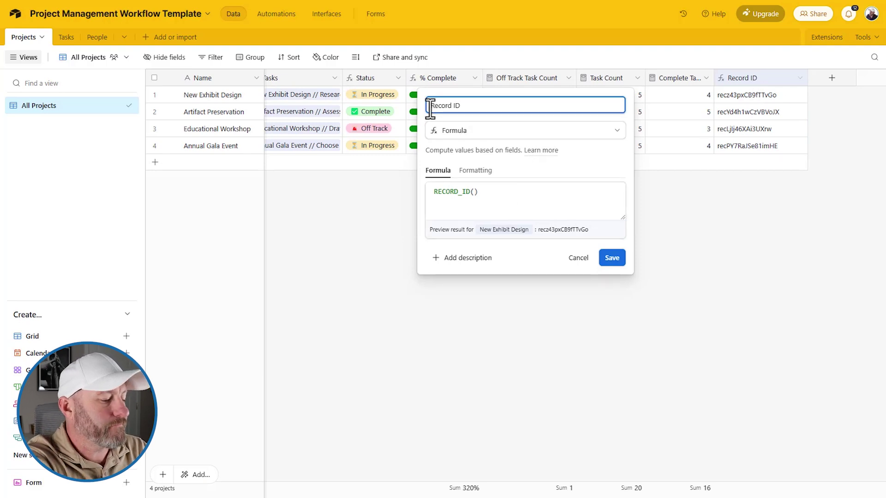
type("Project")
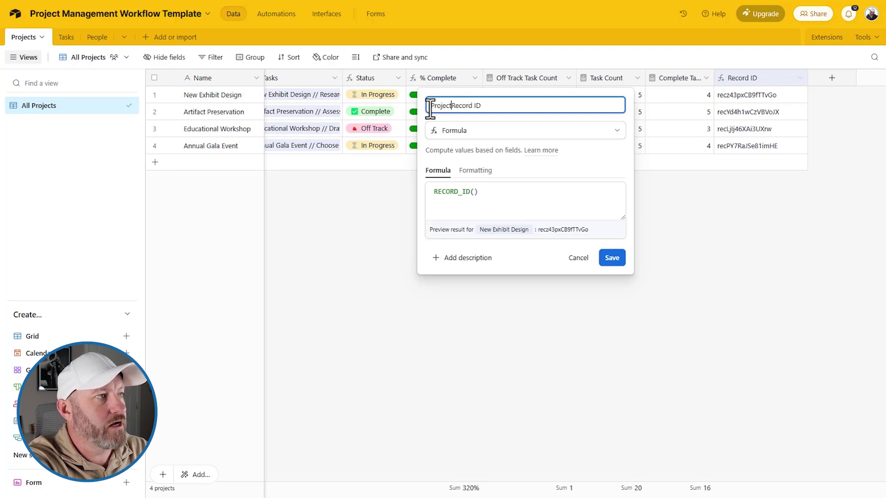
left_click(612, 258)
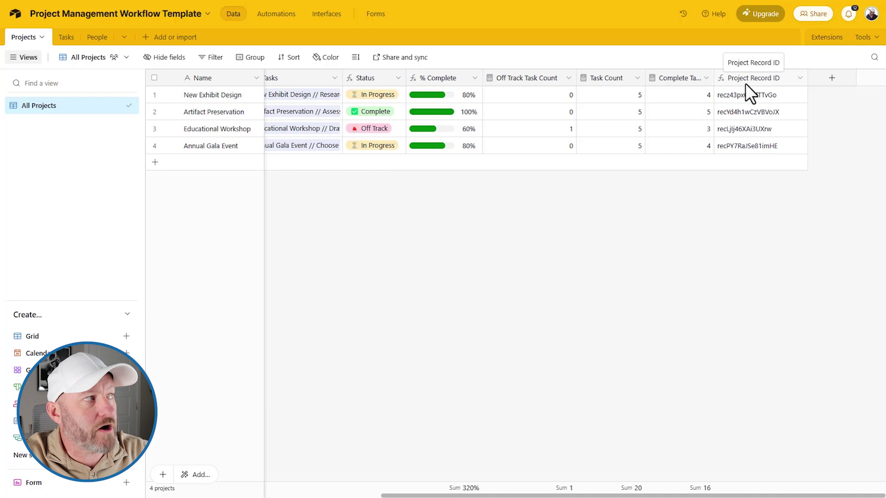
left_click(66, 38)
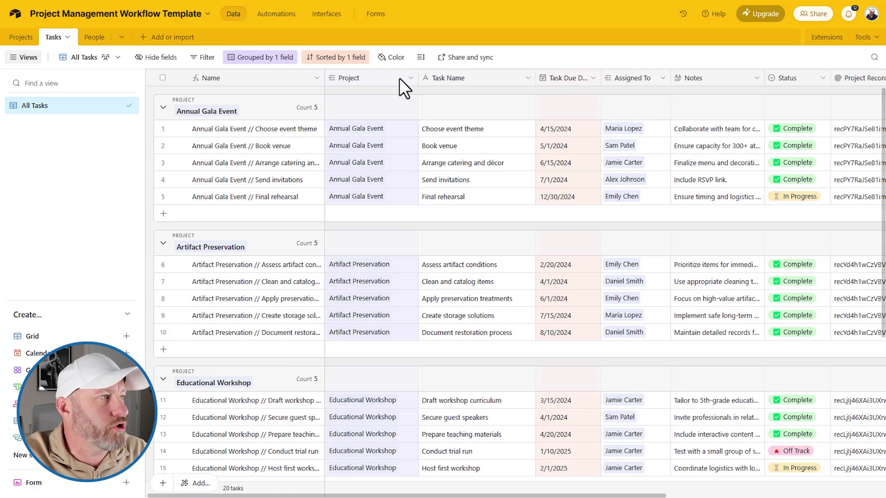
- Insert a new field right of Project named 'Project Record ID (from project)'
right_click(384, 79)
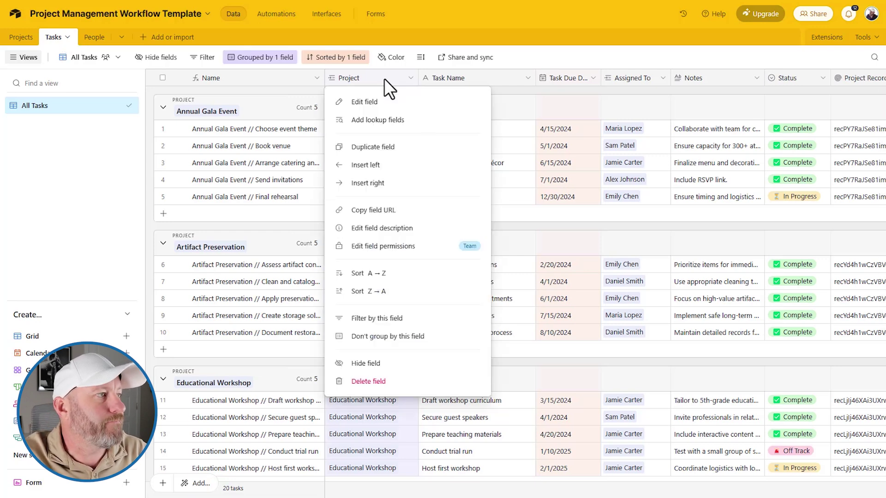
left_click(391, 183)
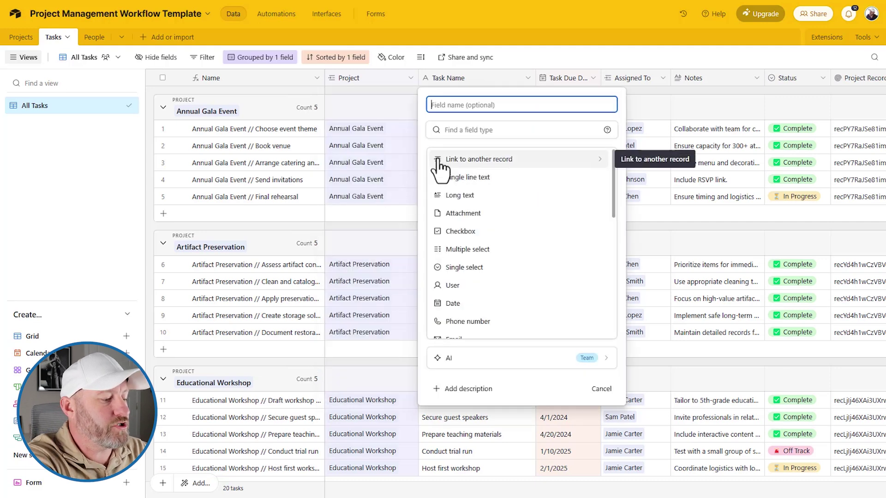
type("Project ")
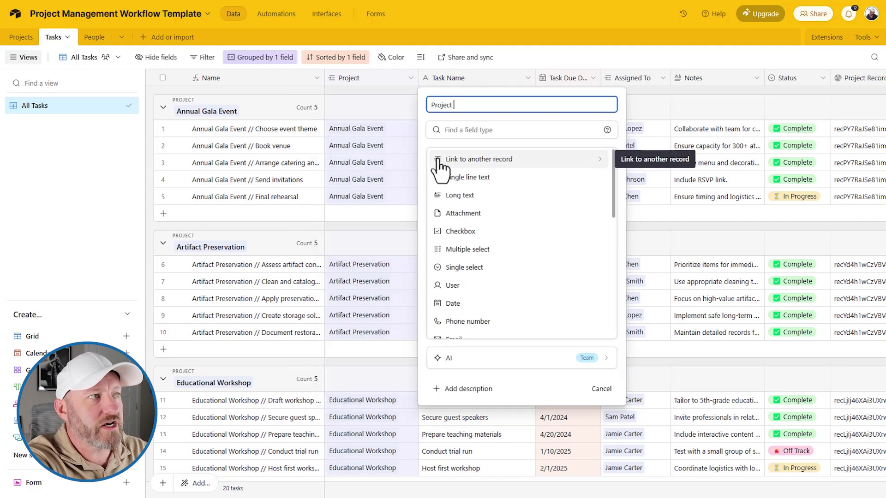
type("Record ID")
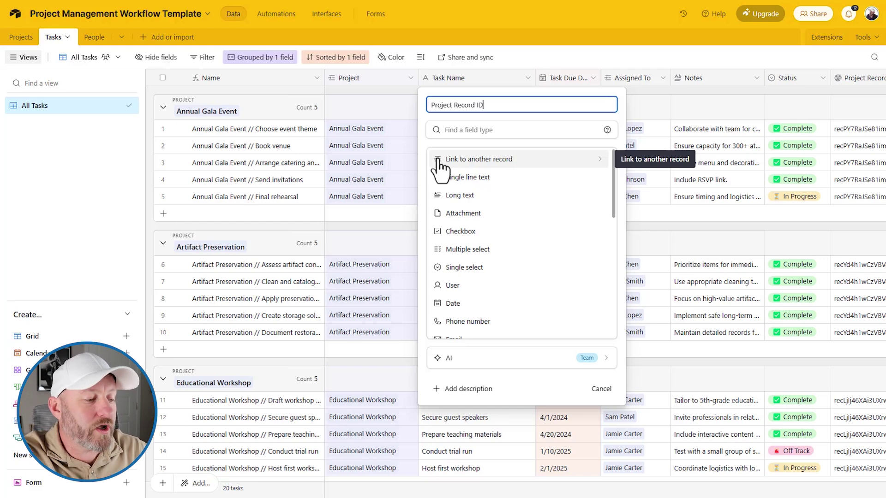
type("(")
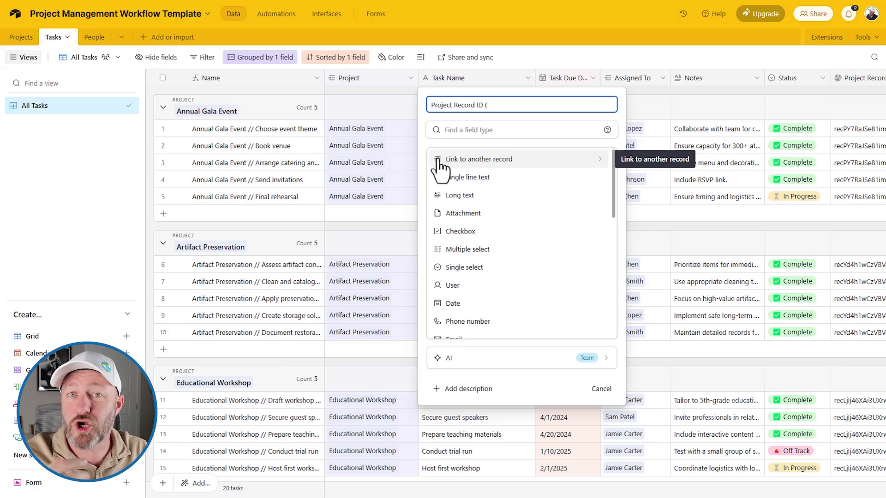
type("from projet")
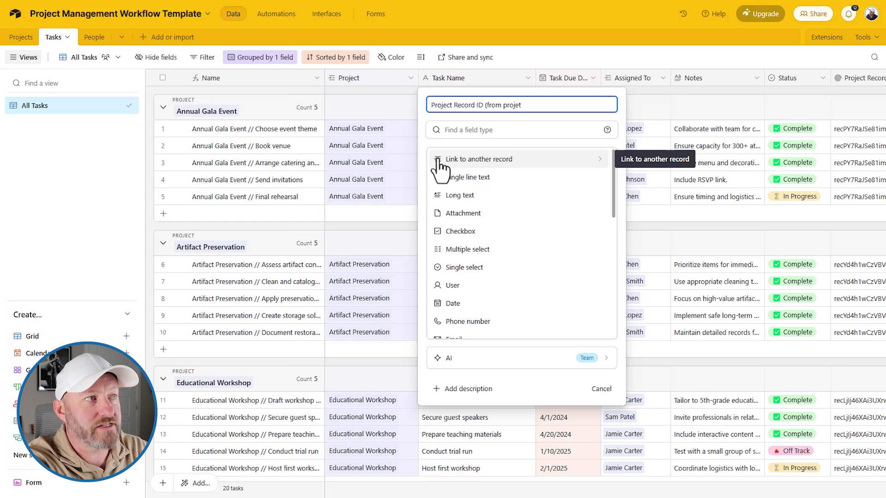
key("BackSpace")
type("ct)")
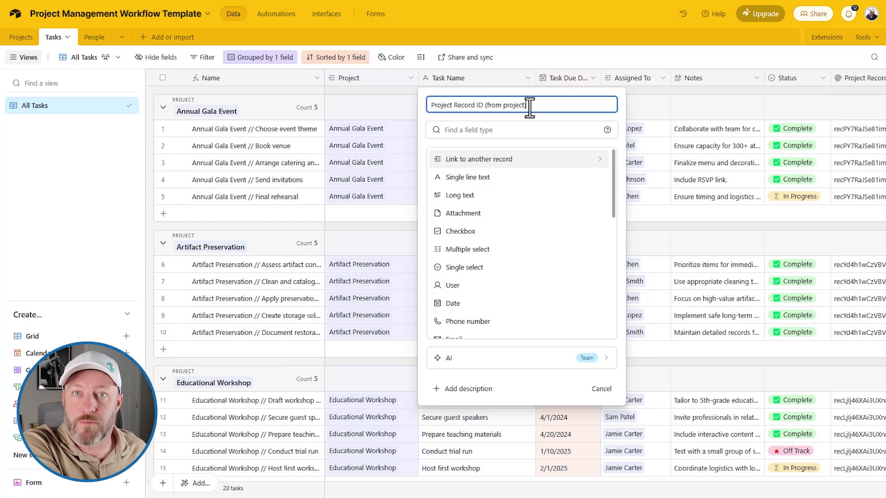
- Set the new field's type to Lookup
left_click(505, 135)
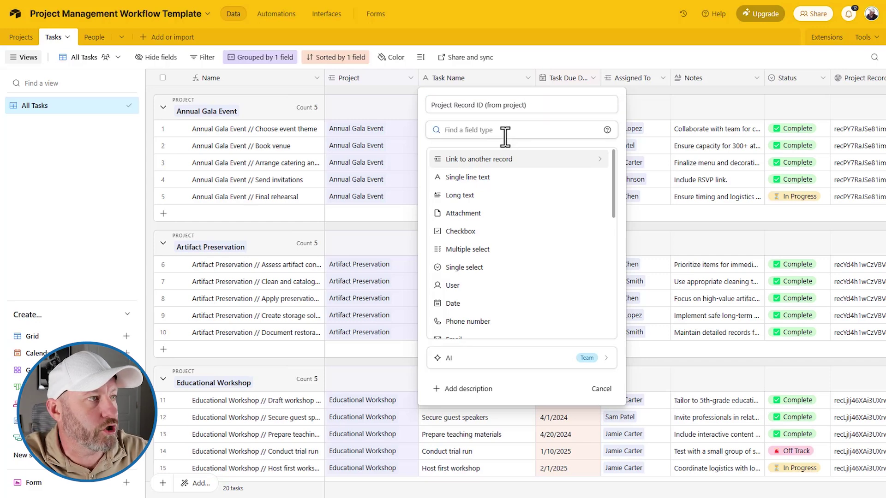
type("loo")
left_click(487, 162)
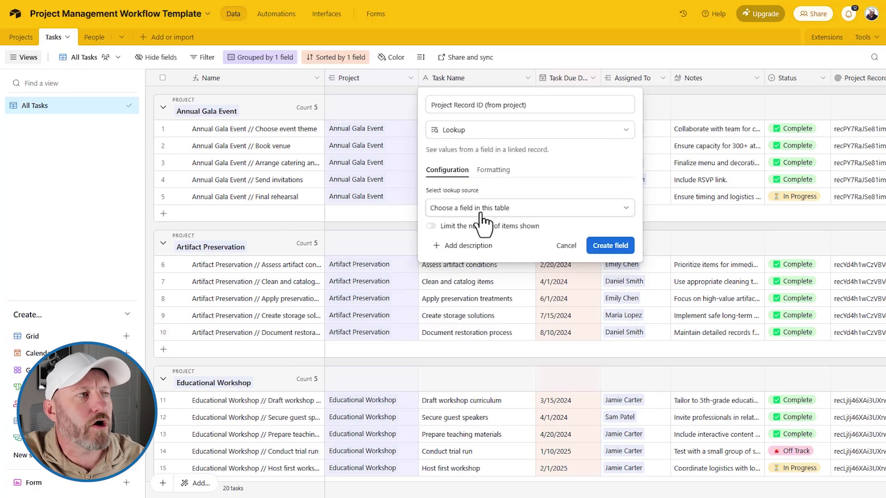
- Route the lookup through the Project link and retrieve the Project Record ID field
left_click(482, 210)
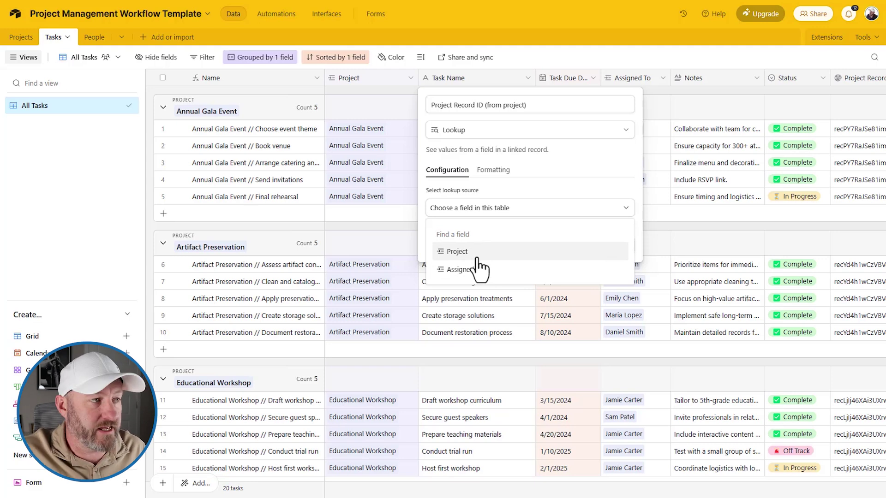
left_click(462, 252)
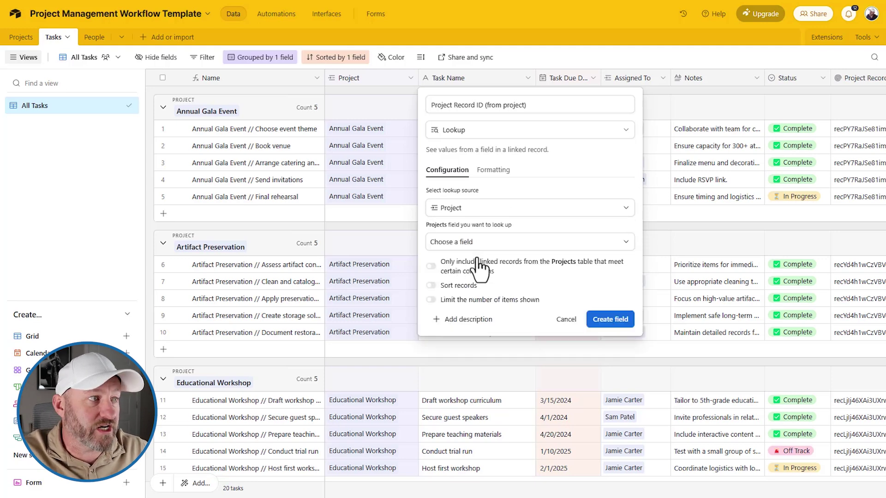
left_click(483, 241)
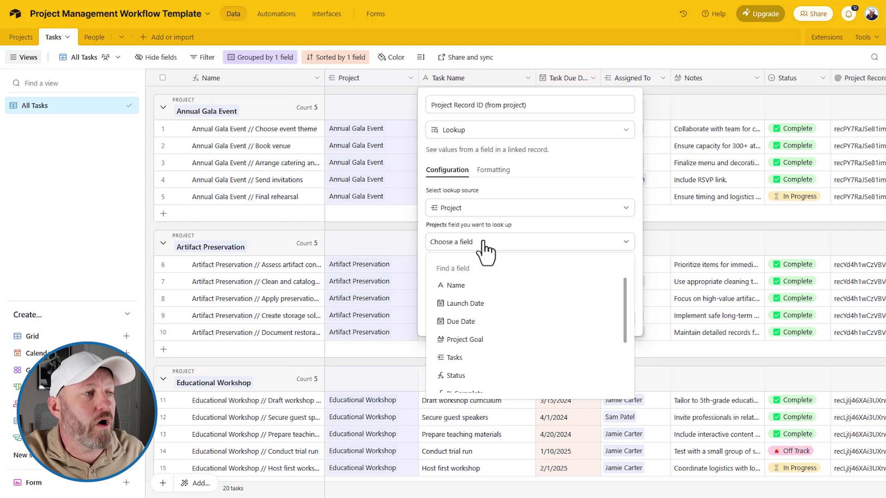
scroll(484, 303, "down", 3)
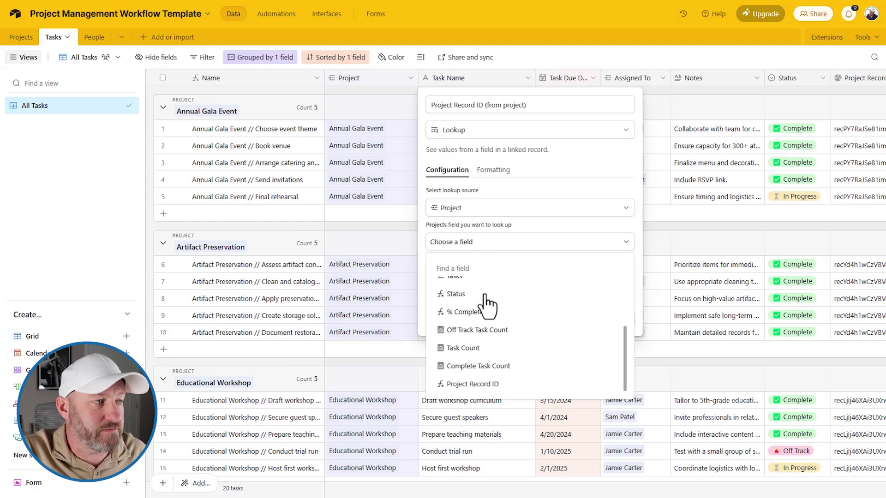
left_click(475, 385)
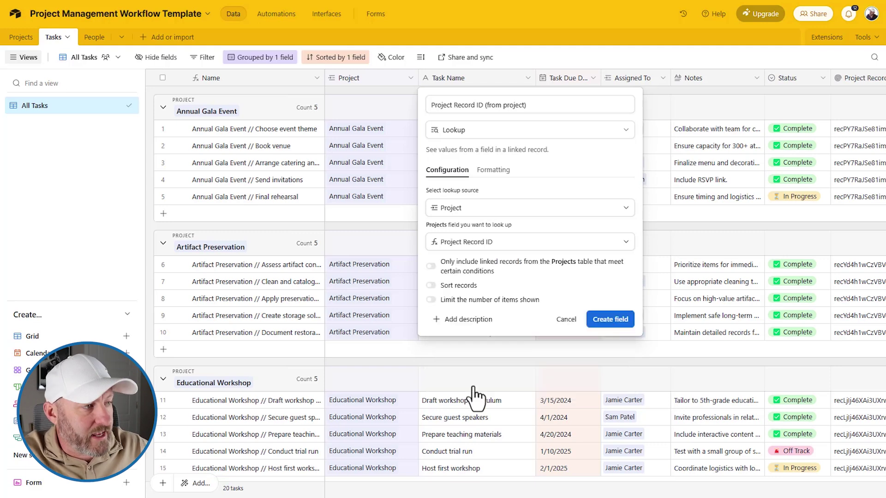
- Add a condition so only linked projects where Status is Complete are included
left_click(465, 272)
left_click(499, 282)
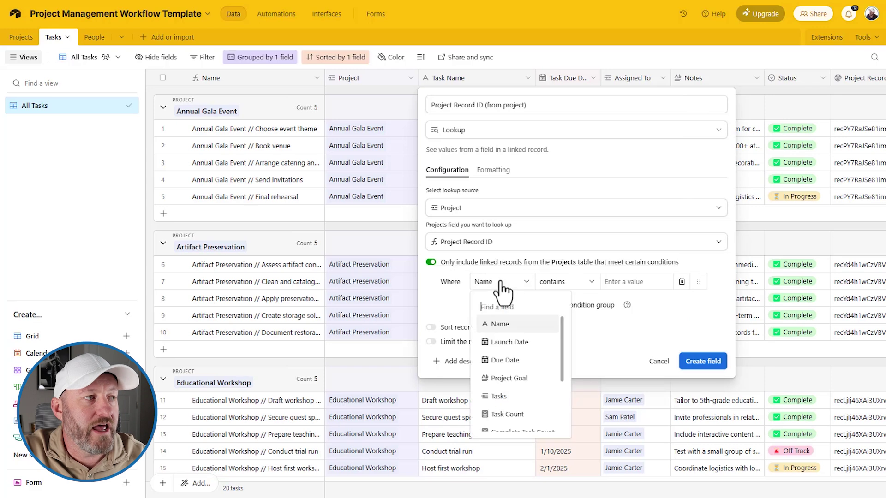
scroll(512, 390, "down", 3)
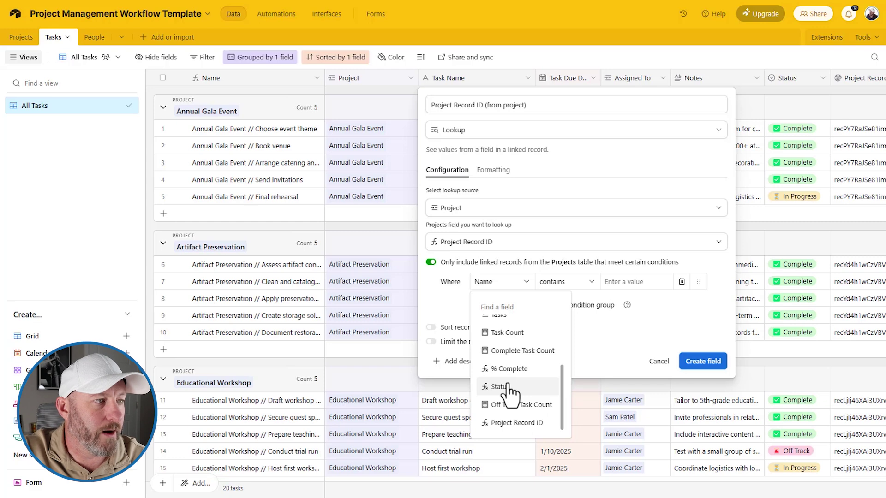
left_click(507, 387)
left_click(628, 281)
left_click(639, 364)
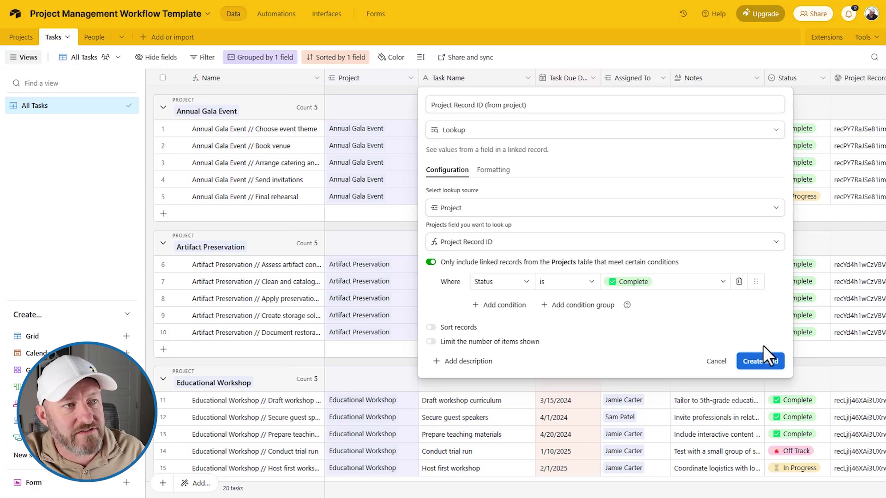
- Create the lookup field and check the Project Record IDs in rows 6–10
left_click(760, 361)
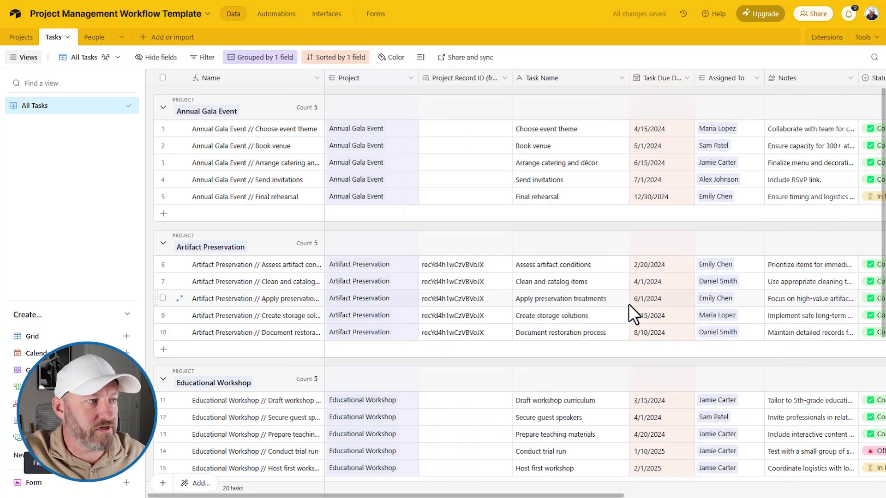
left_click(468, 268)
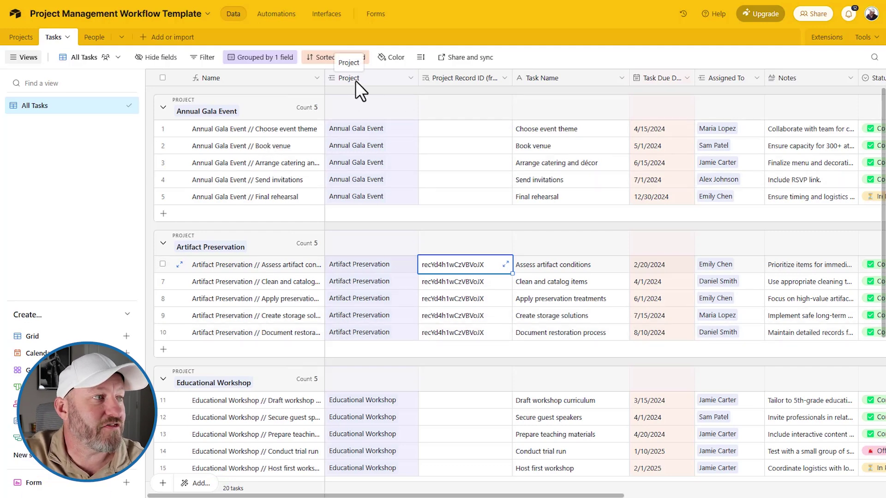
left_click(465, 281)
left_click(472, 298)
left_click(473, 315)
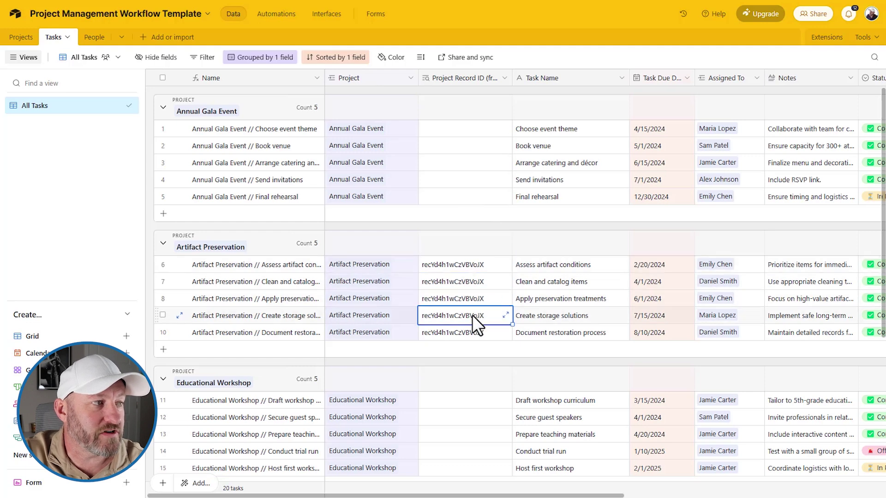
left_click(470, 331)
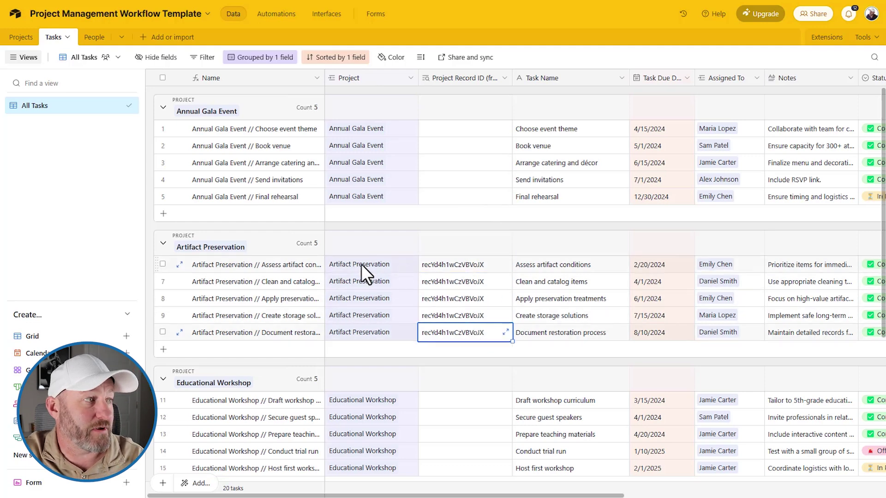
- Turn off the Status condition on the Project Record ID lookup and save
left_click(347, 262)
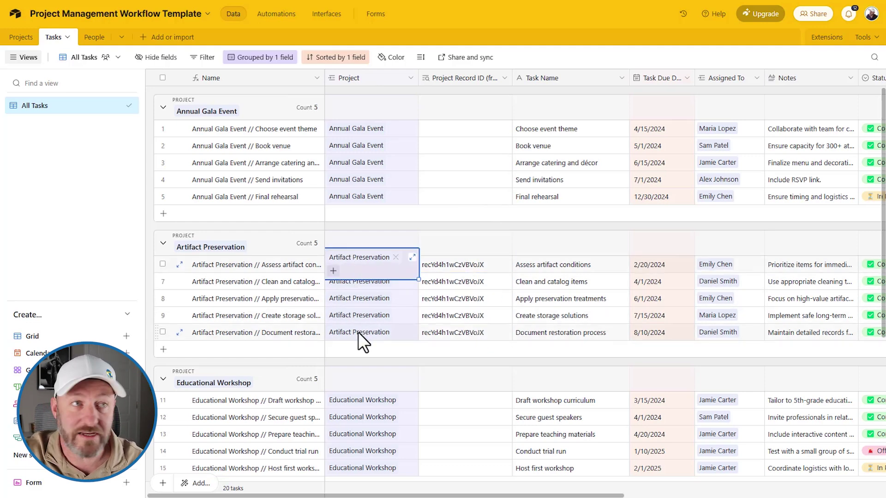
left_click(436, 85)
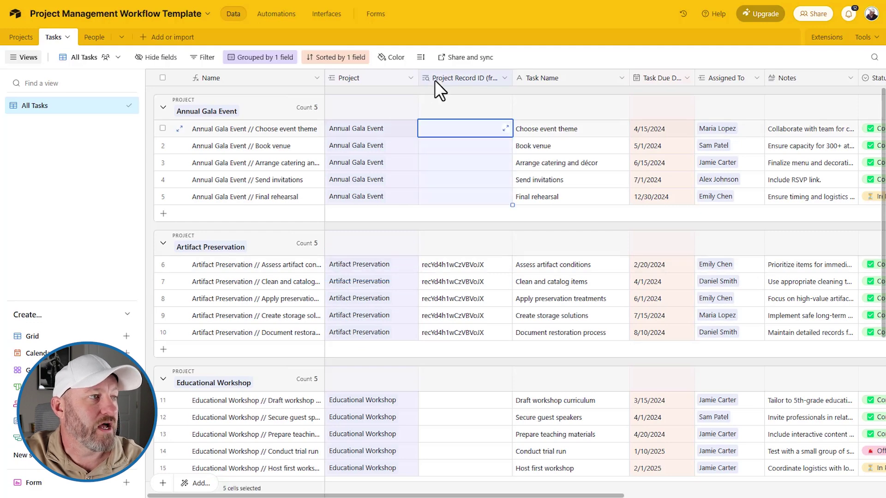
double_click(435, 79)
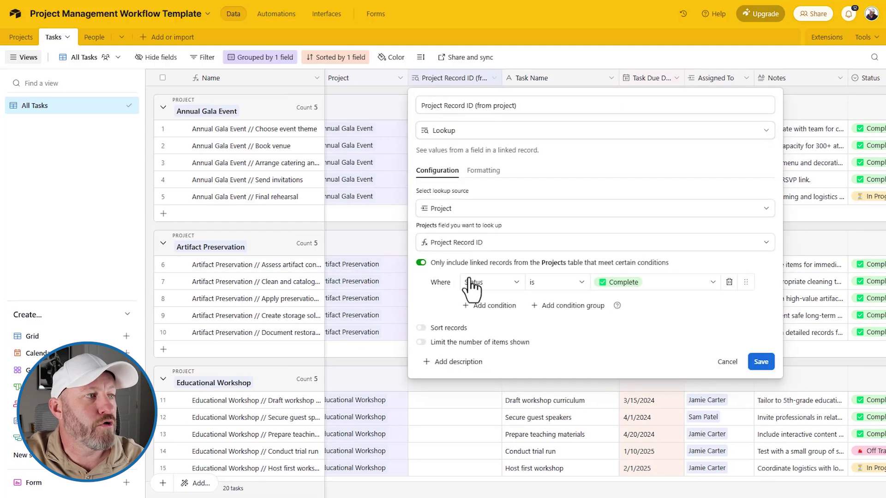
left_click(421, 263)
left_click(614, 321)
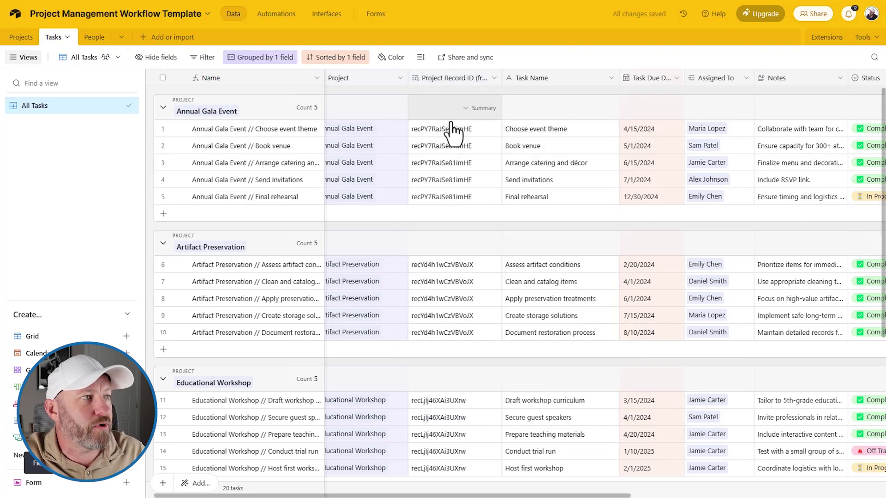
- Check the now-filled Annual Gala Event record IDs, then move to the Projects table
left_click_drag(451, 129, 453, 192)
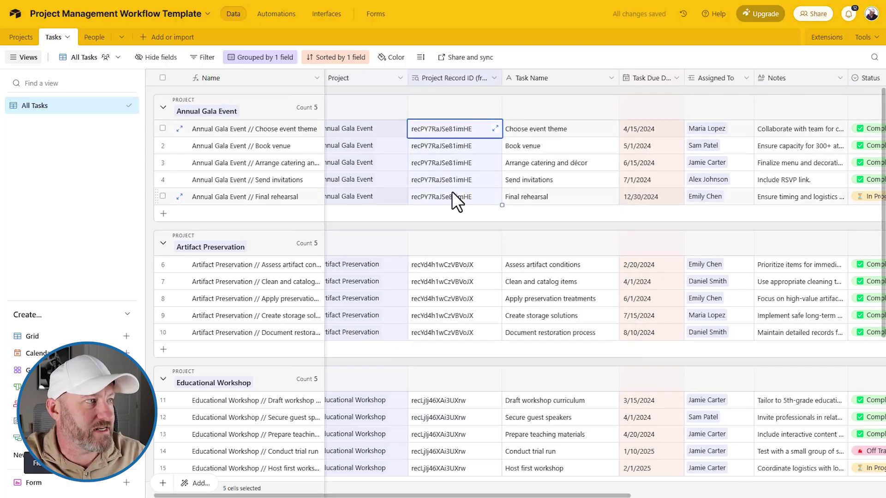
scroll(453, 192, "left", 1)
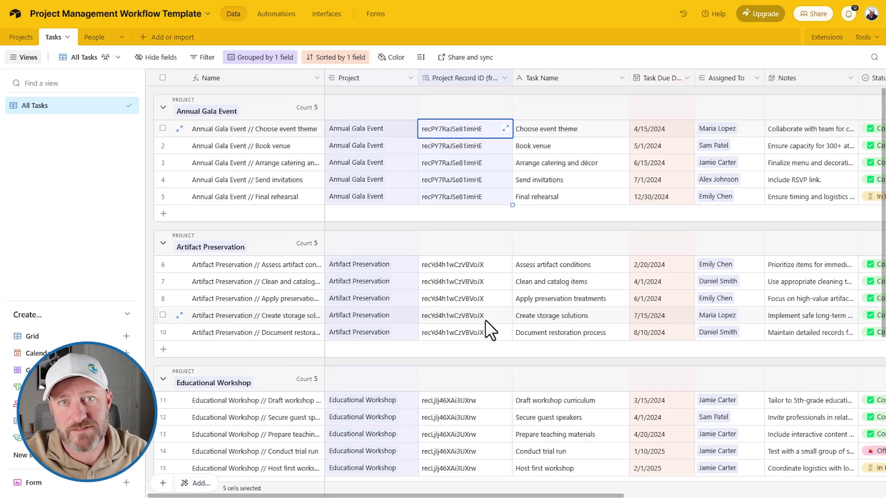
scroll(780, 79, "right", 3)
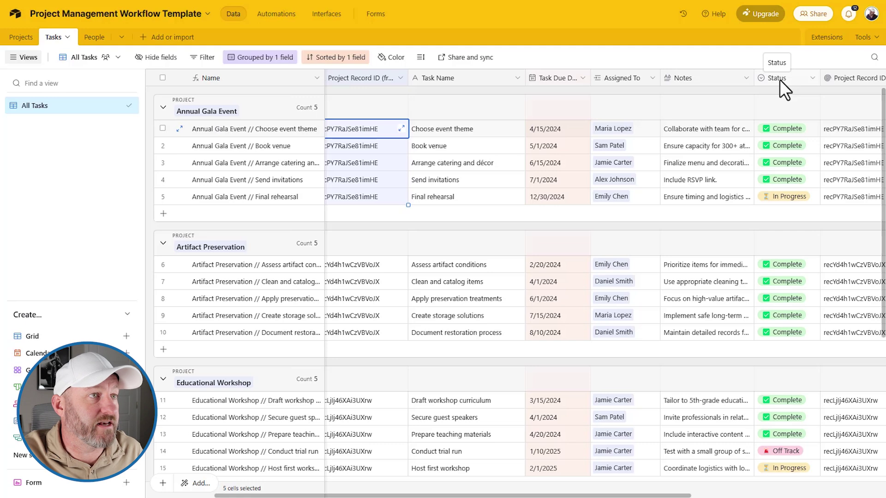
left_click(20, 38)
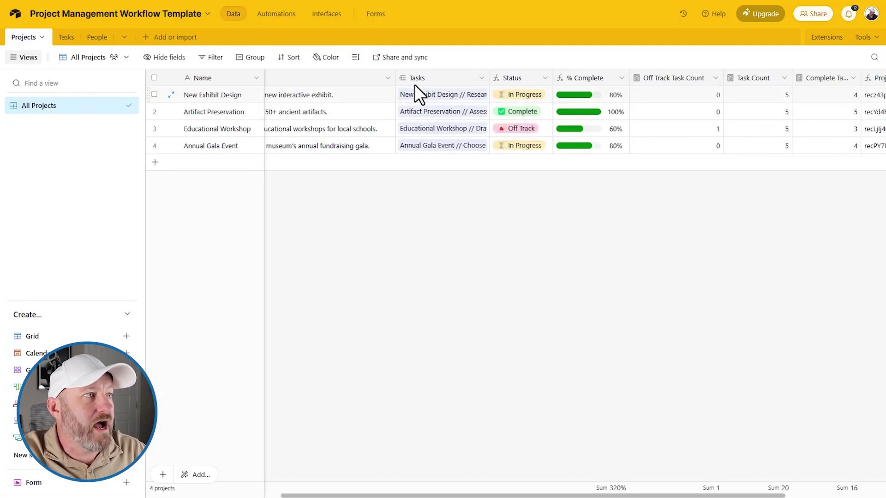
- Add a Status lookup from the linked Tasks to the Projects table
right_click(429, 79)
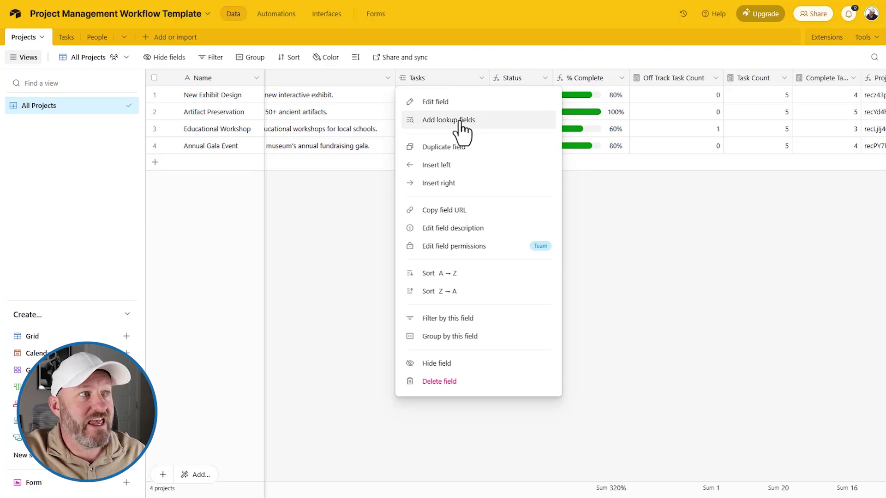
left_click(483, 63)
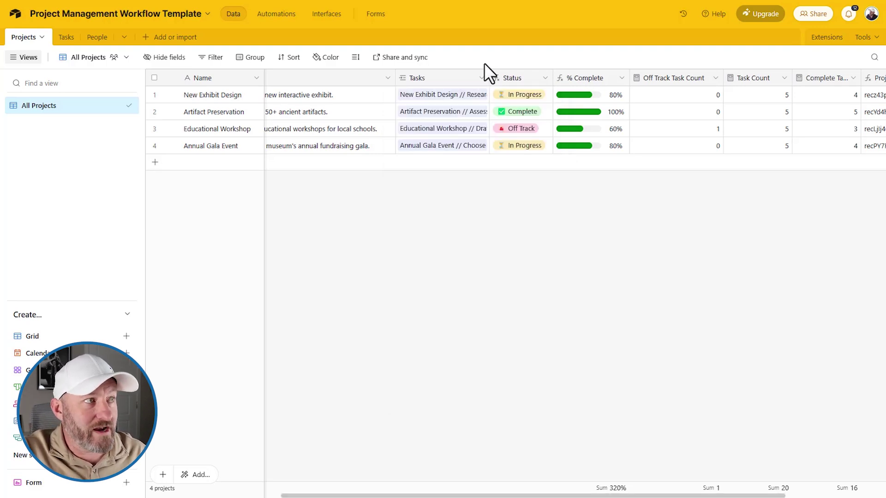
right_click(441, 81)
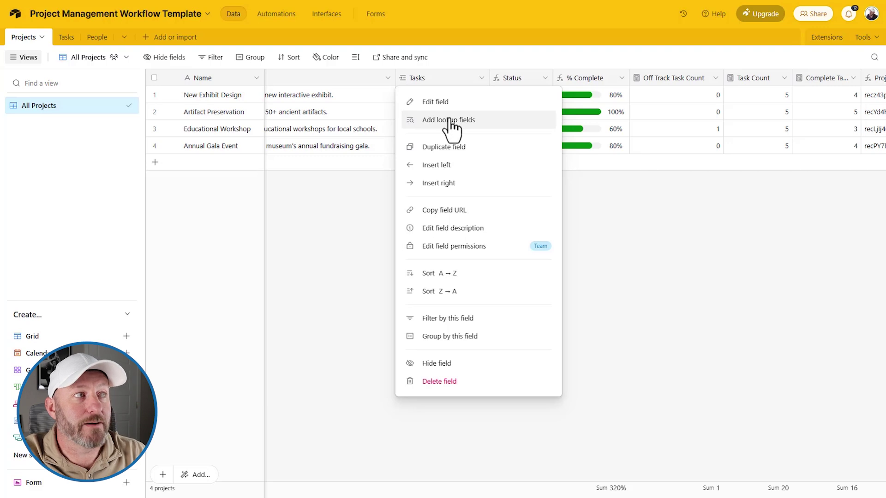
left_click(476, 37)
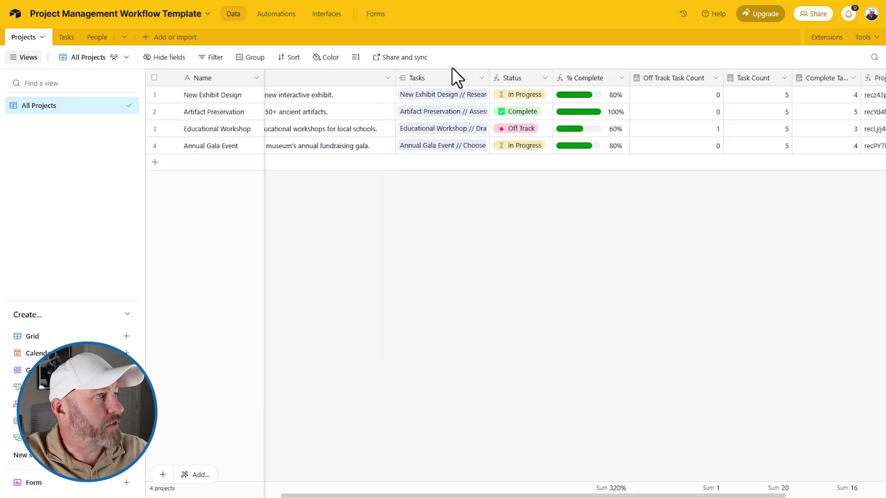
right_click(452, 70)
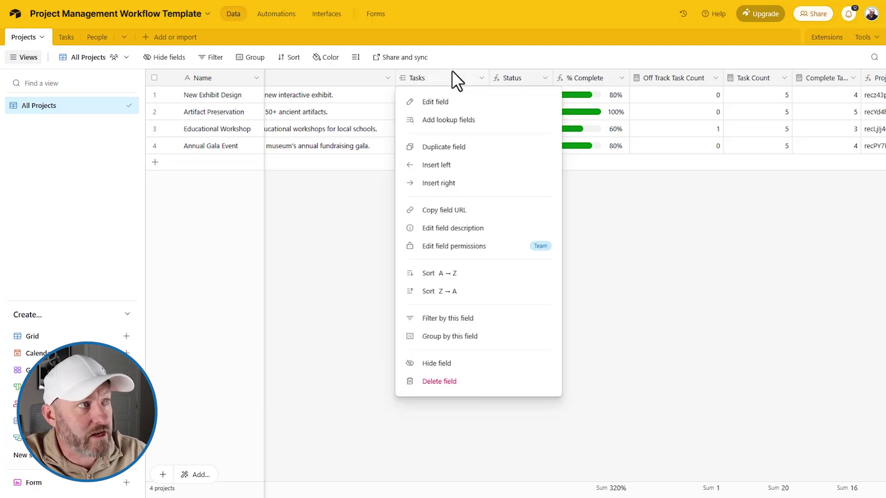
left_click(454, 121)
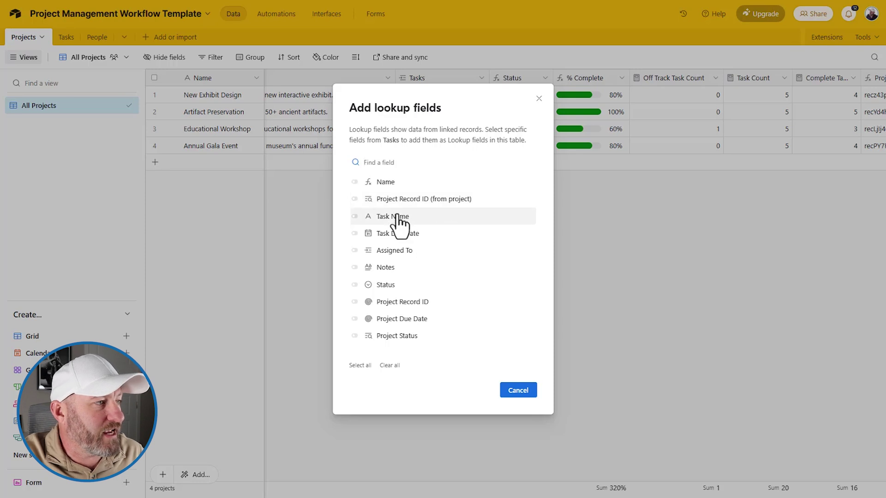
left_click(383, 287)
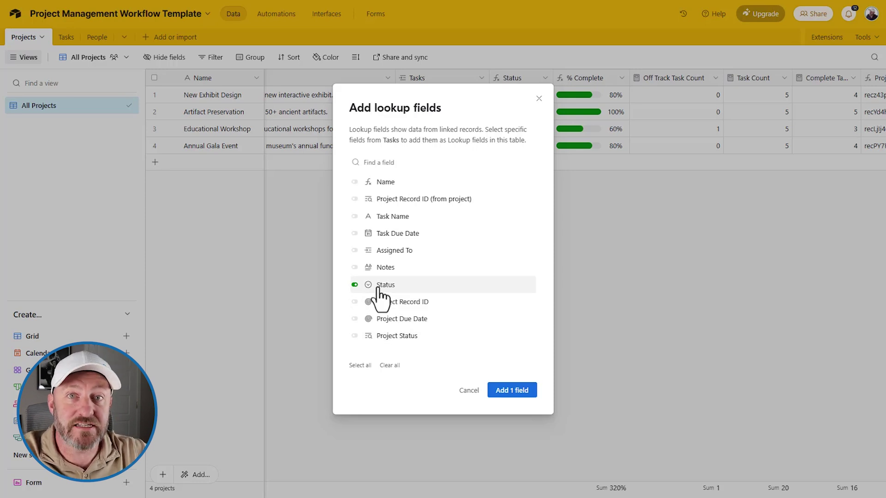
left_click(511, 390)
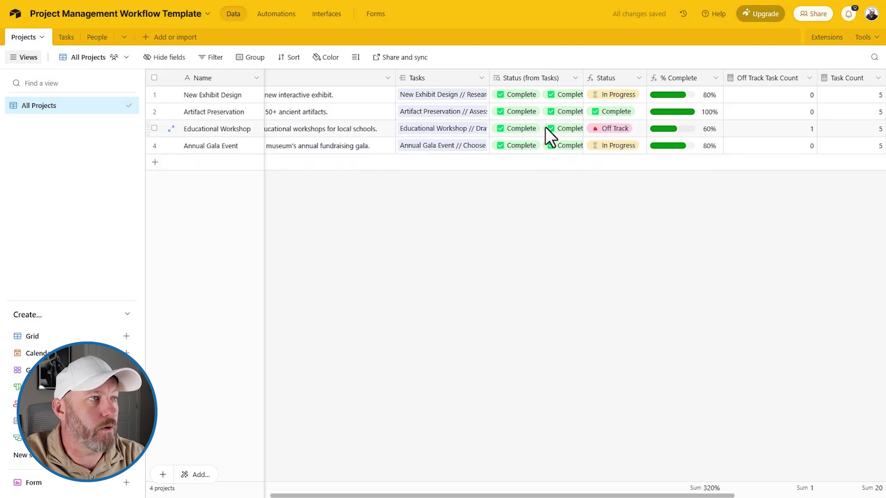
scroll(545, 125, "right", 5)
- Widen the Status (from Tasks) column and set the grid row height to Tall
scroll(457, 106, "left", 3)
left_click_drag(530, 81, 611, 83)
left_click(355, 58)
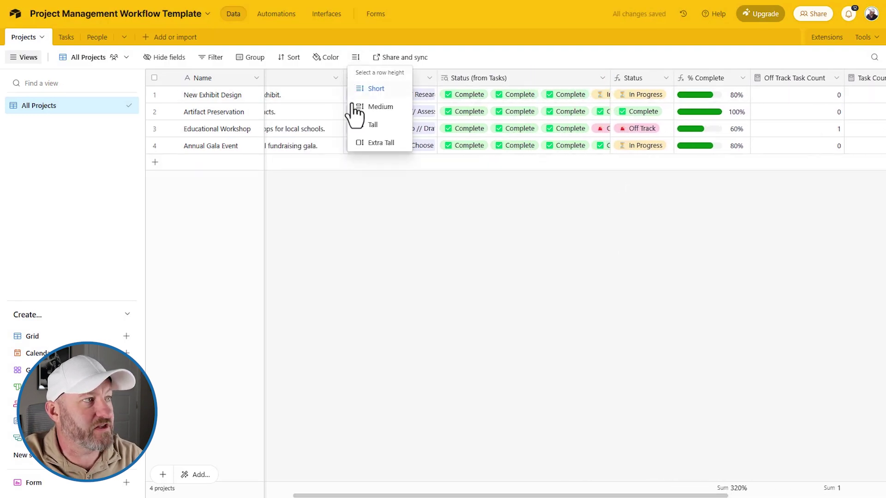
left_click(370, 124)
left_click(513, 111)
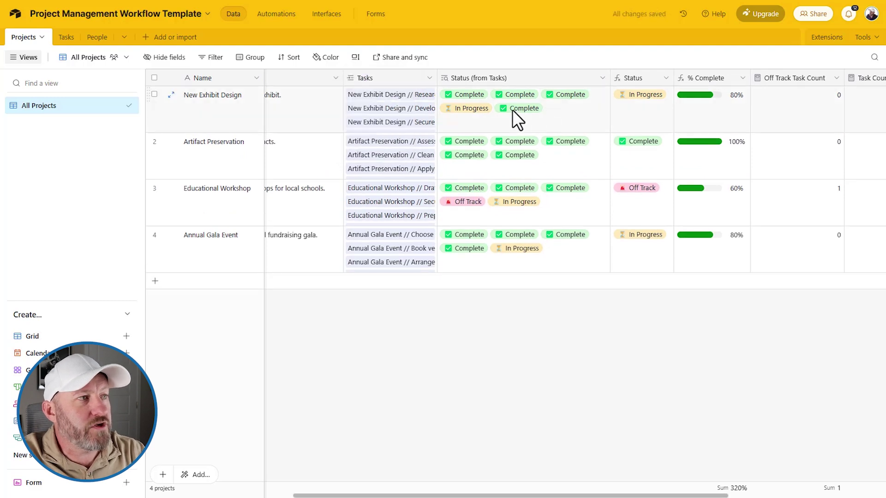
left_click(513, 111)
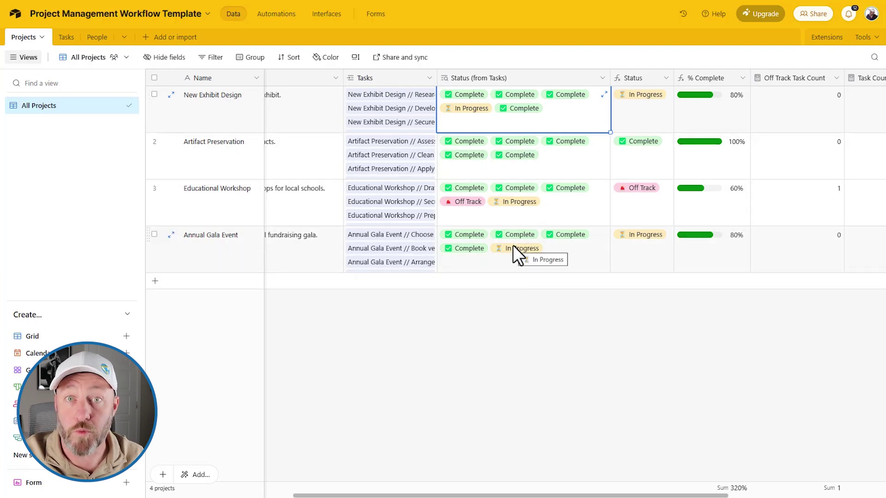
double_click(510, 81)
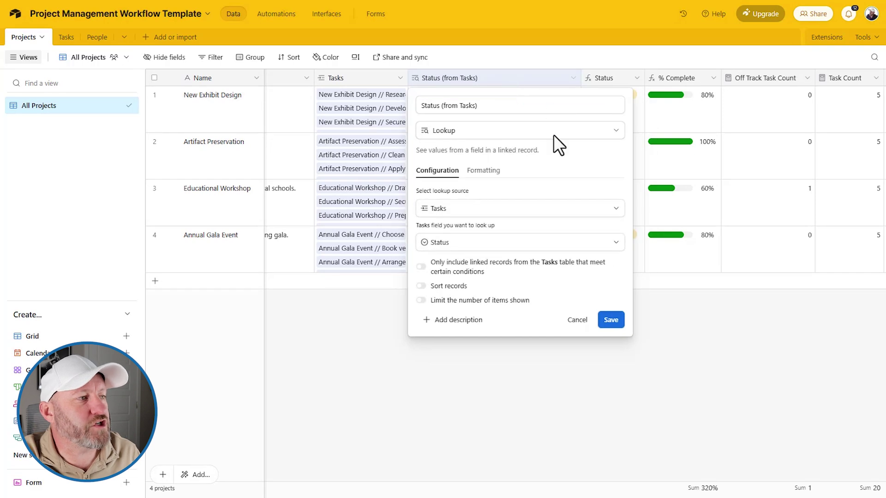
- Sort the task-status lookup's records by Status, First → Last, and save
left_click(454, 287)
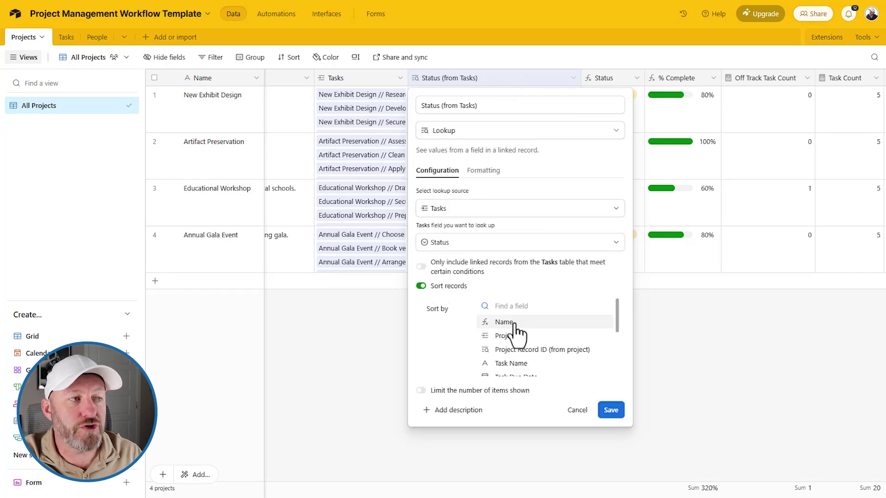
scroll(556, 309, "down", 2)
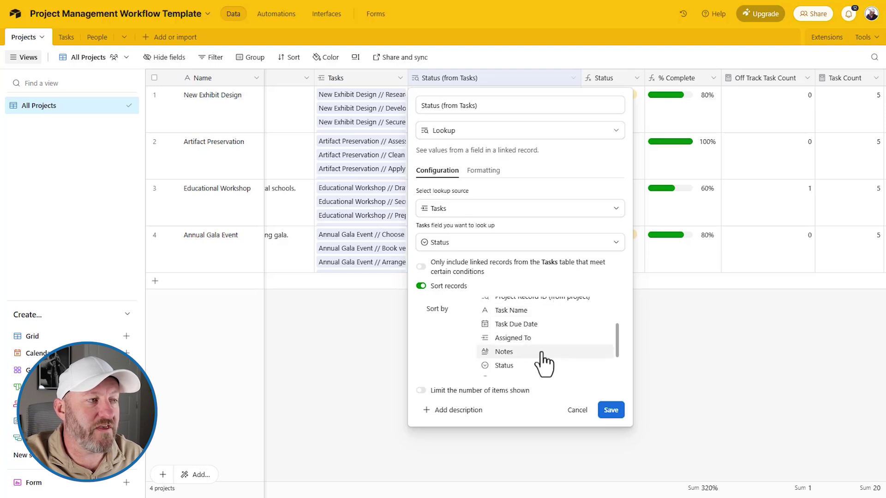
left_click(529, 367)
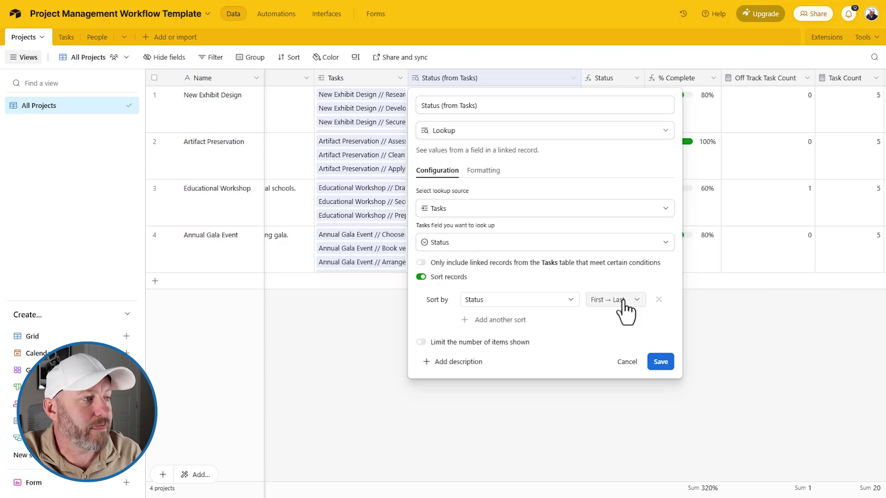
left_click(660, 361)
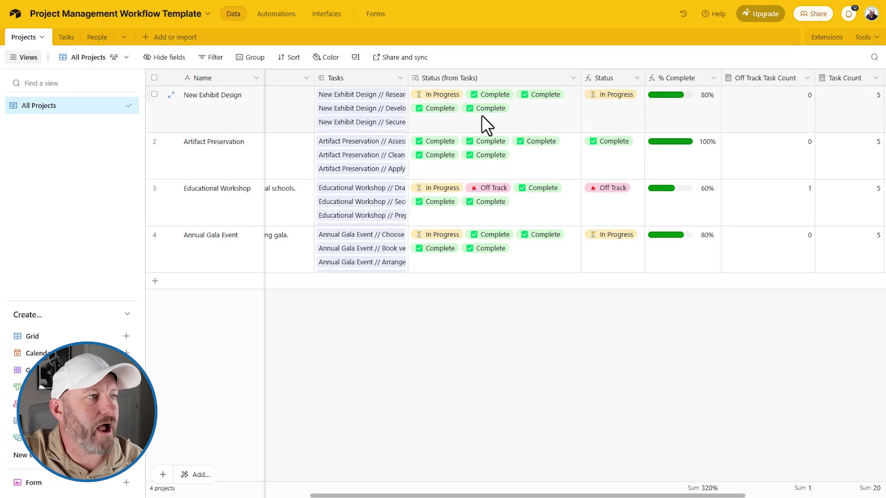
- Limit the task-status lookup to the first 3 records per project and save
double_click(490, 90)
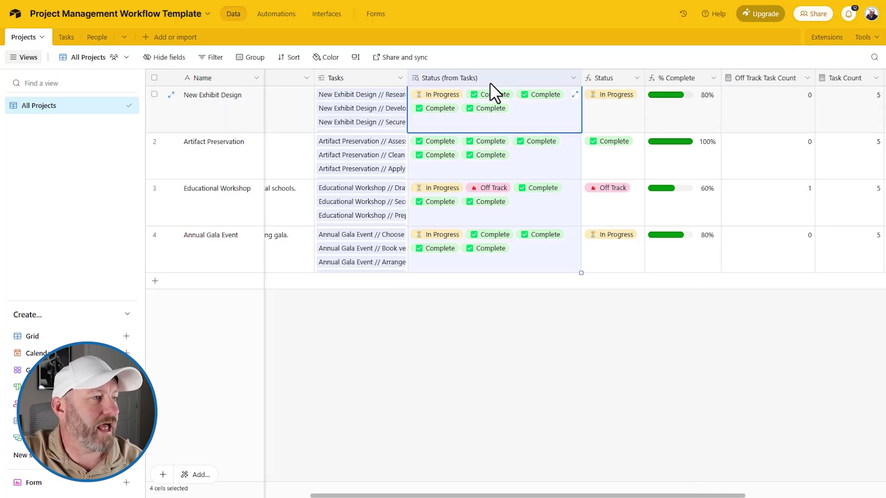
left_click(422, 342)
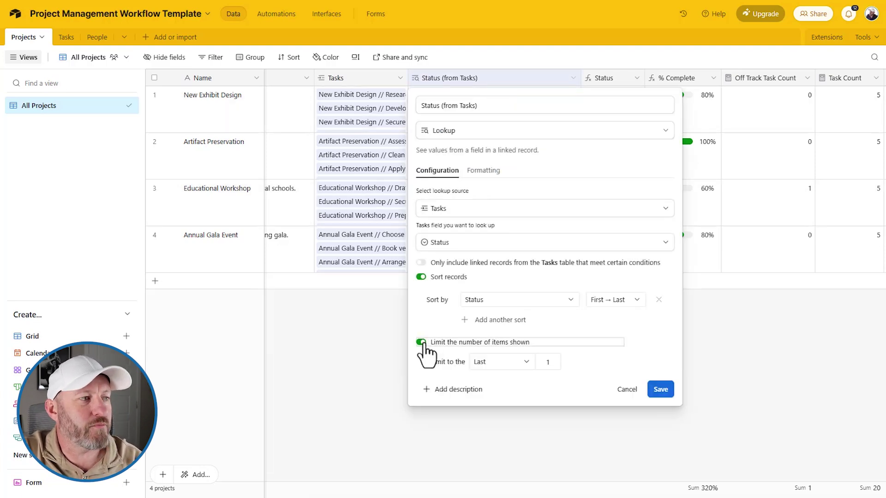
left_click(512, 364)
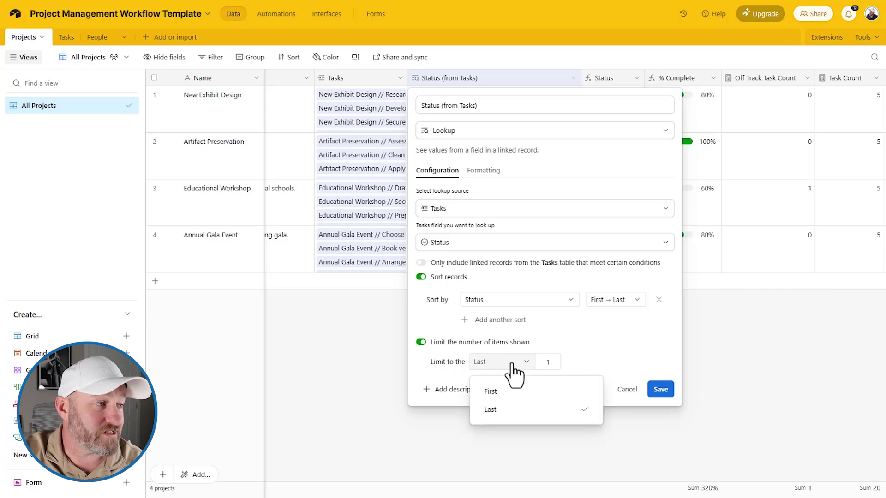
left_click(509, 395)
double_click(548, 363)
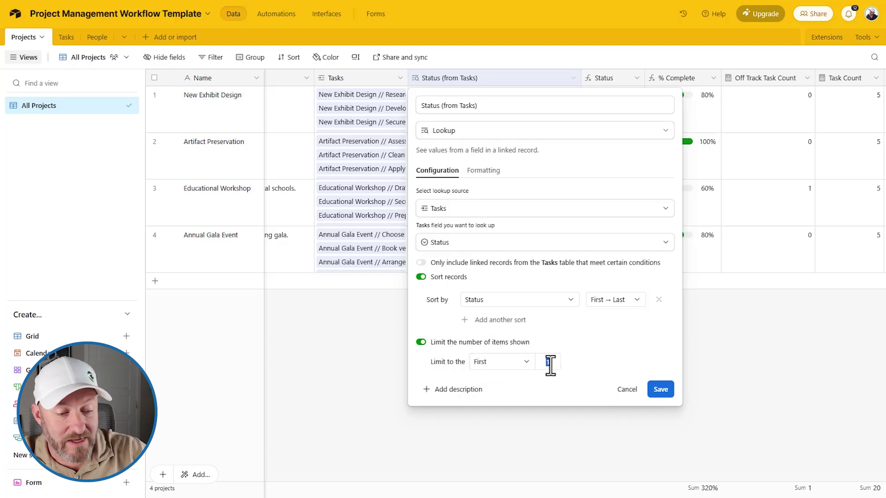
type("3")
left_click(661, 391)
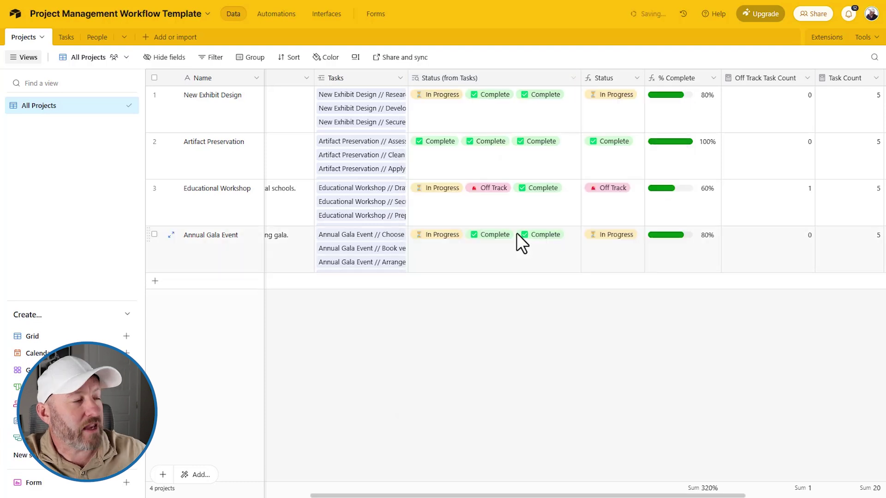
left_click(428, 106)
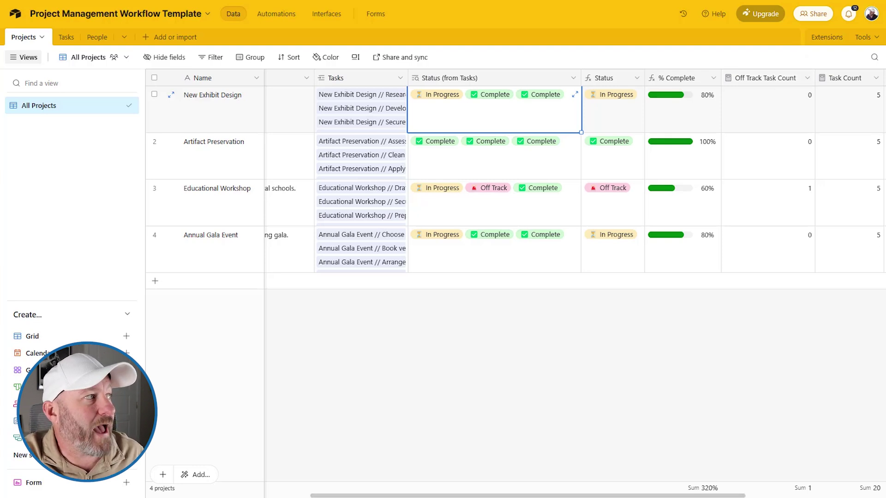
left_click(66, 37)
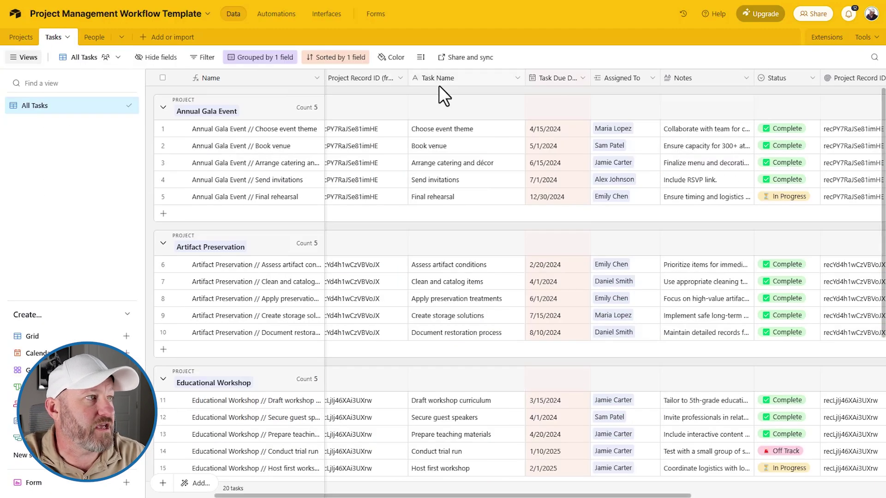
- Widen the Tasks table's Project Record ID column to show its full name
scroll(406, 138, "left", 2)
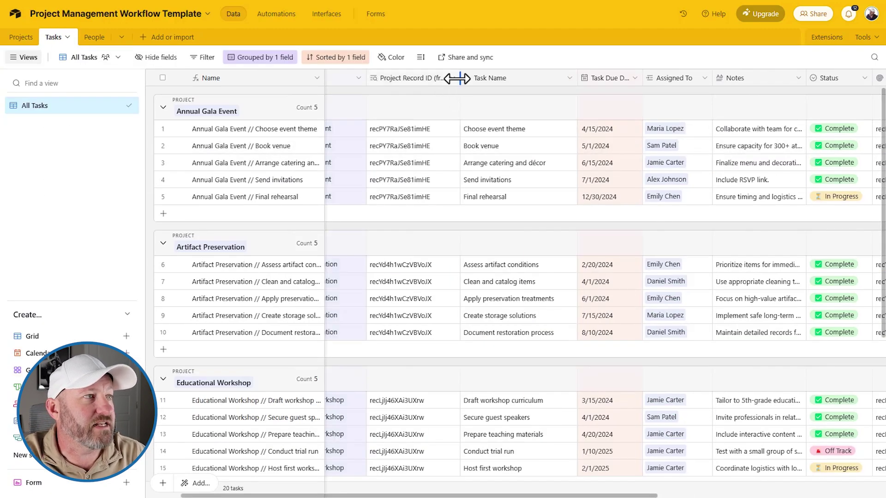
left_click_drag(457, 78, 488, 79)
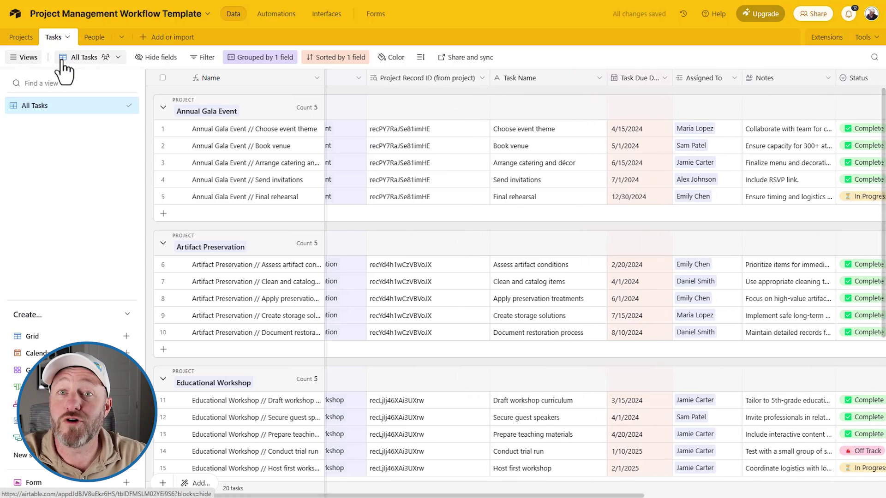
left_click(94, 37)
- In People, add a Project Record ID lookup through the Tasks link and widen it
right_click(682, 82)
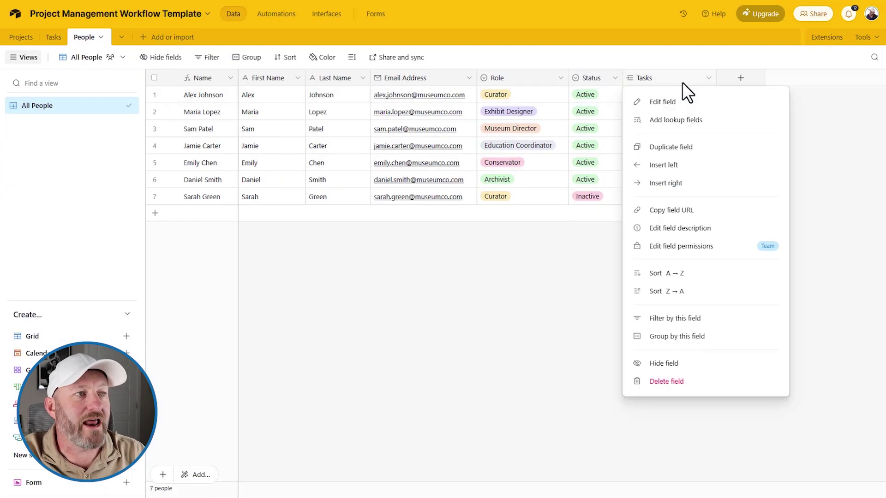
left_click(674, 123)
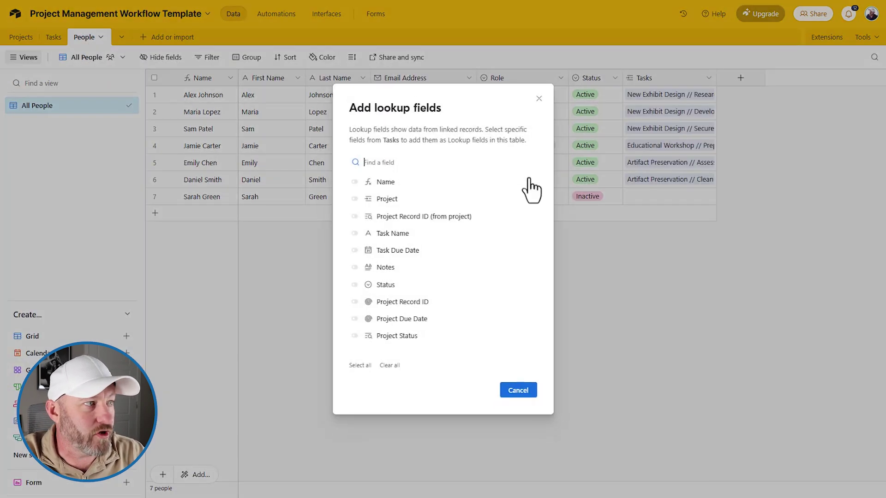
left_click(380, 303)
left_click(512, 391)
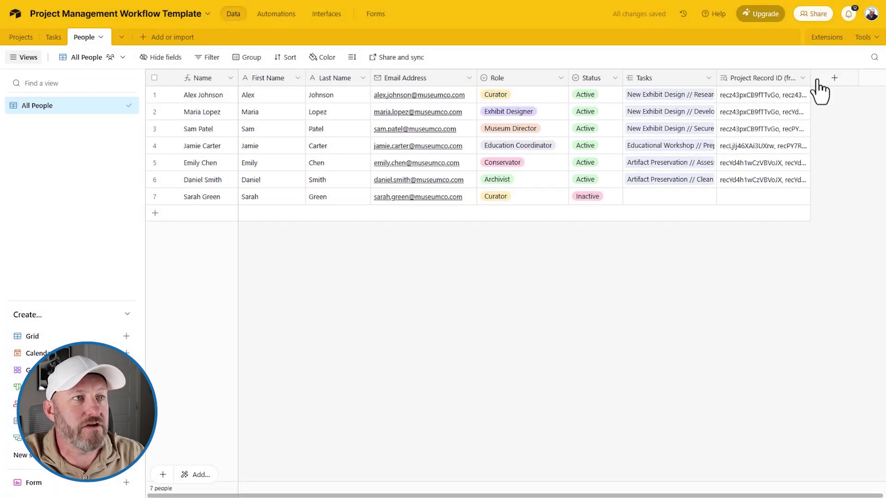
left_click_drag(813, 81, 860, 86)
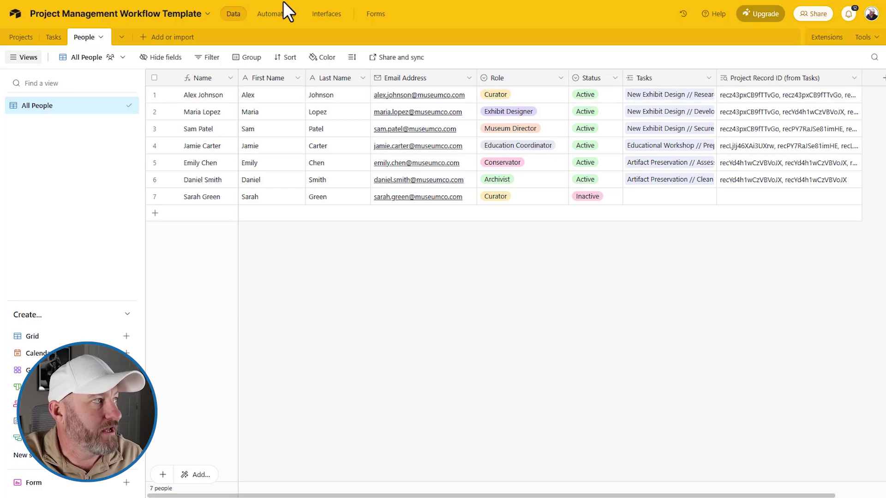
left_click(52, 36)
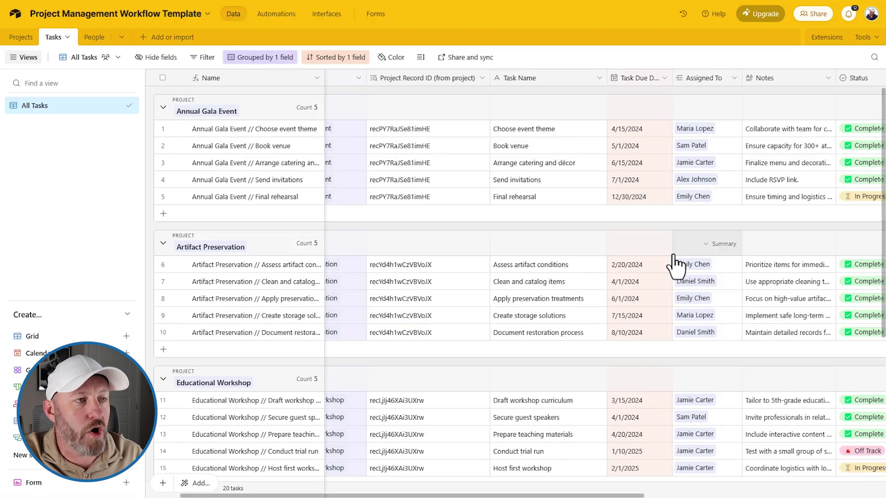